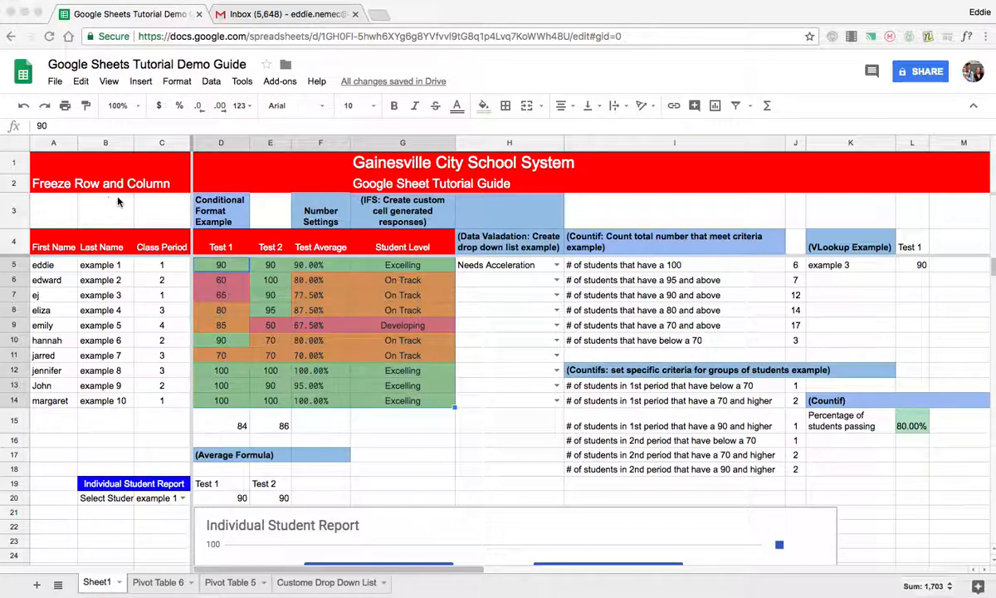
Examine the frozen header rows 1 to 4 and the frozen name and class period columns A to C
drag(54, 171, 990, 262)
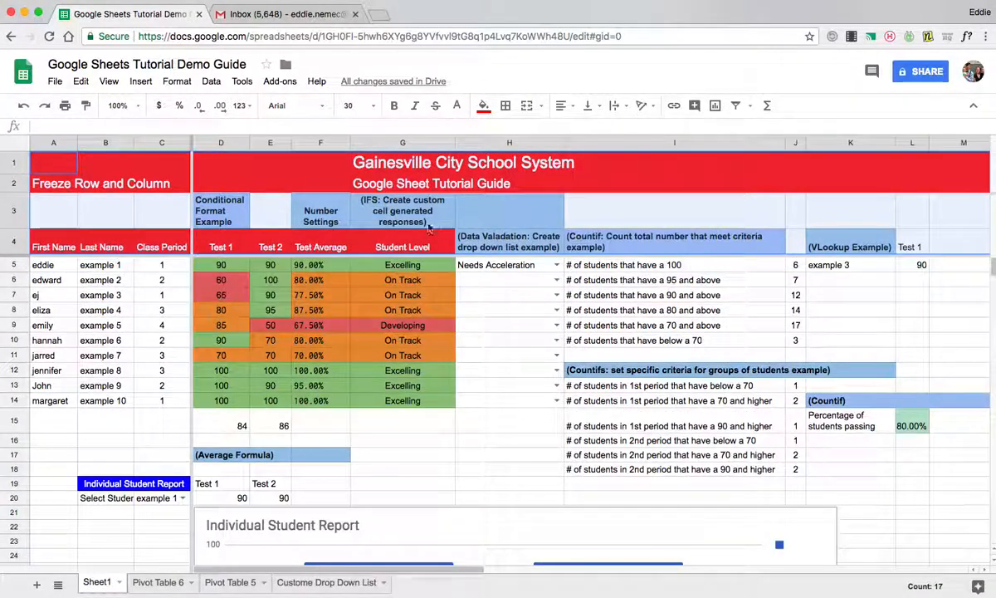
click(285, 282)
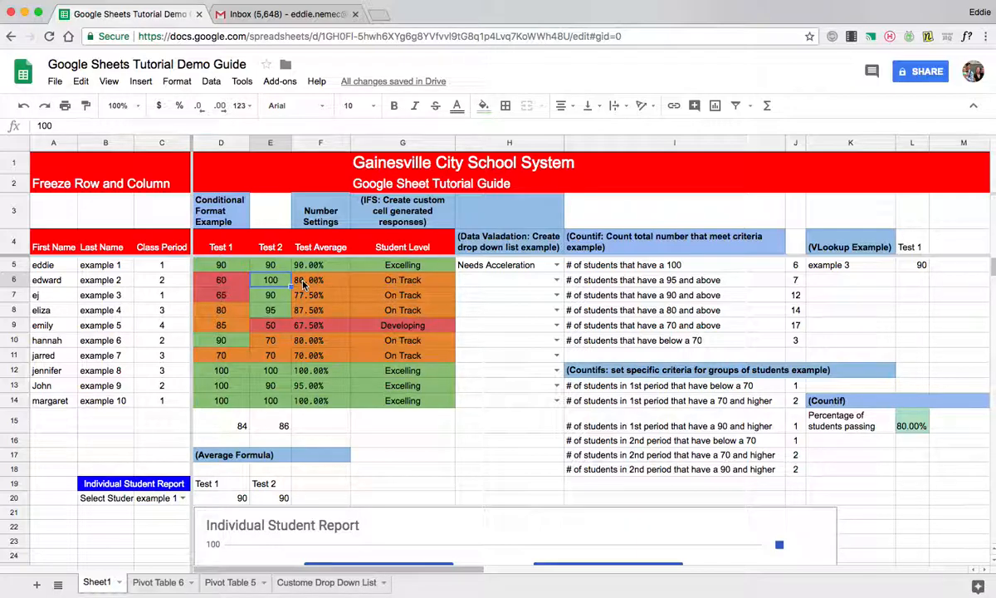
drag(54, 247, 614, 235)
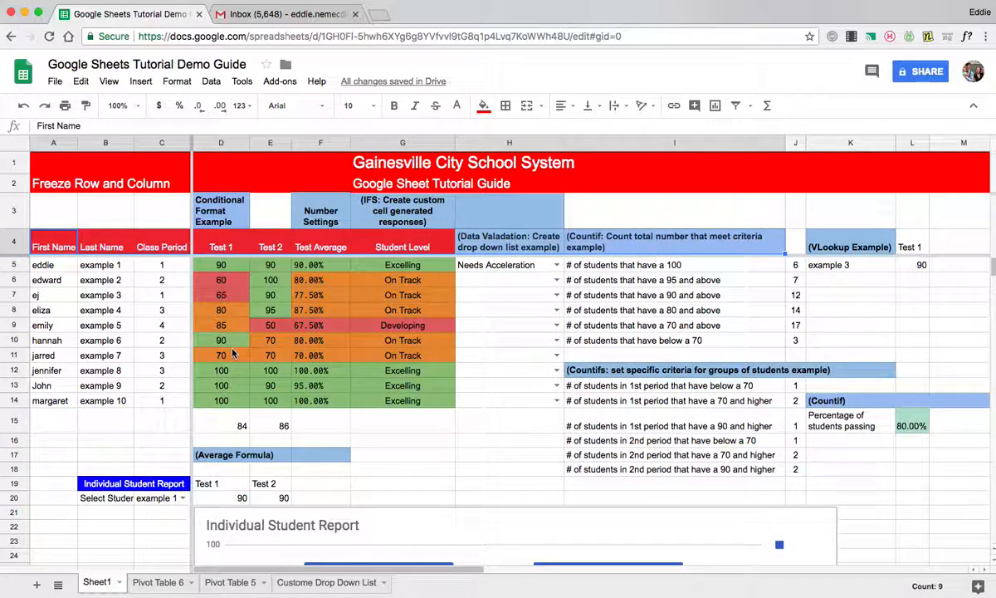
click(221, 295)
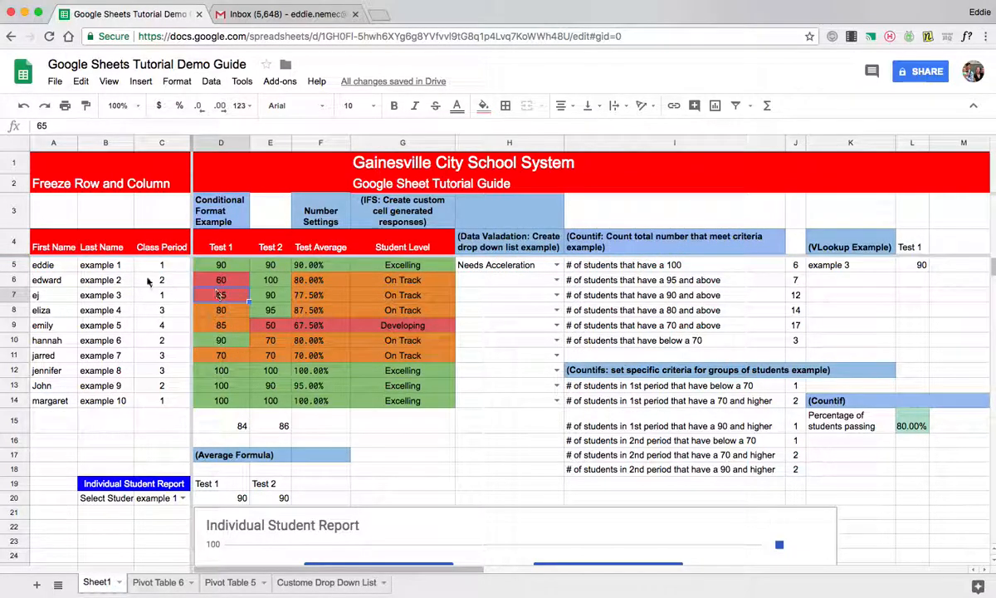
click(66, 143)
click(106, 143)
click(161, 143)
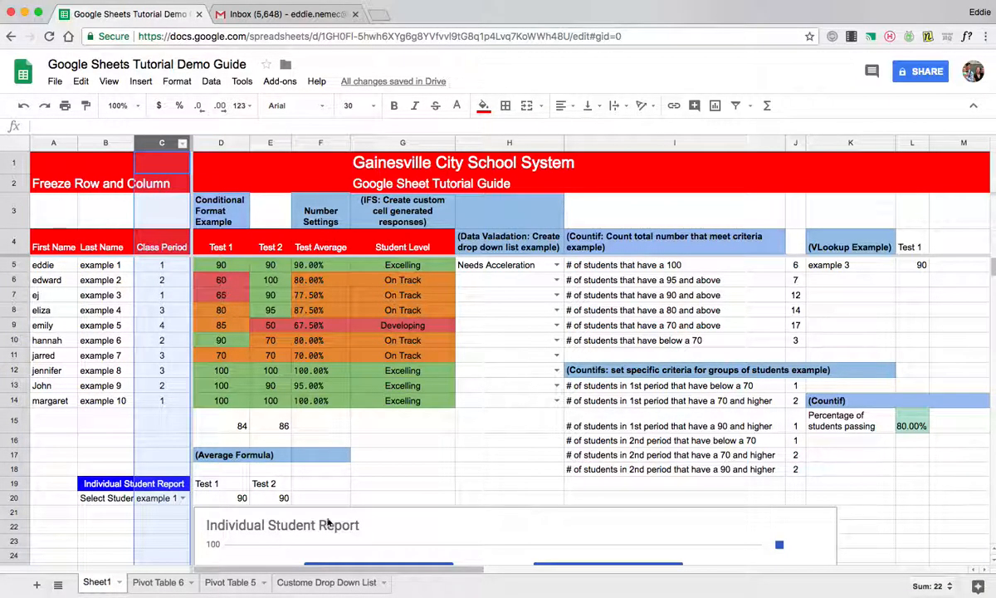
drag(292, 570, 251, 573)
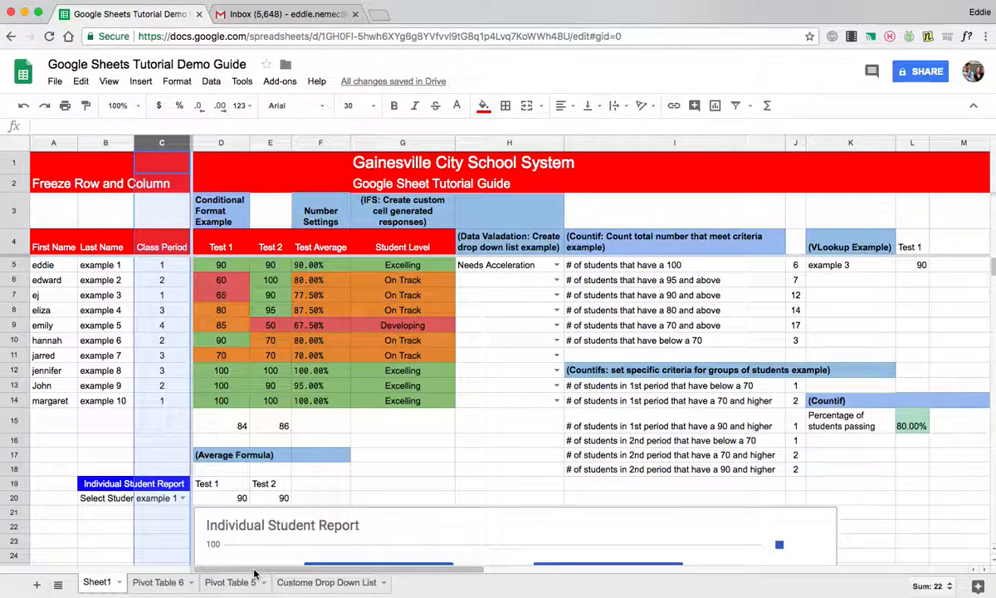
Examine the color-coded score block D5:G14, including the Test Average formula in F6 and the Student Level formula in G13
click(340, 280)
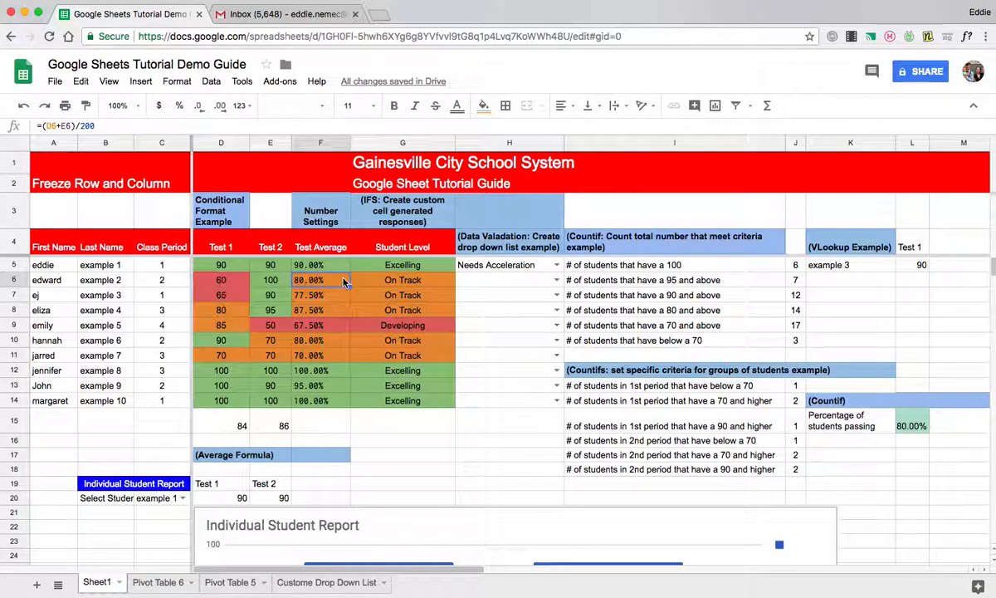
drag(213, 261, 378, 405)
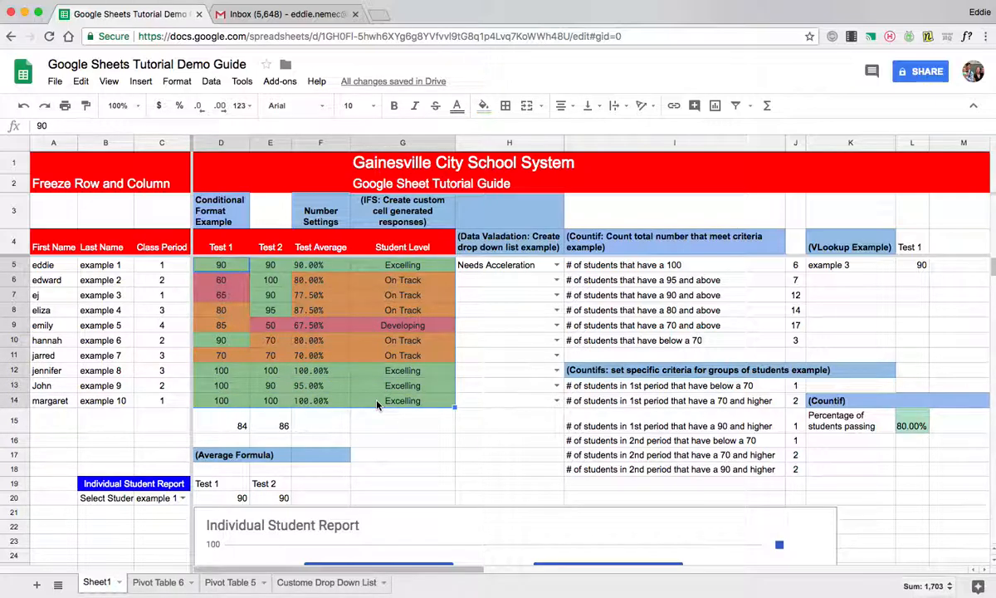
click(403, 385)
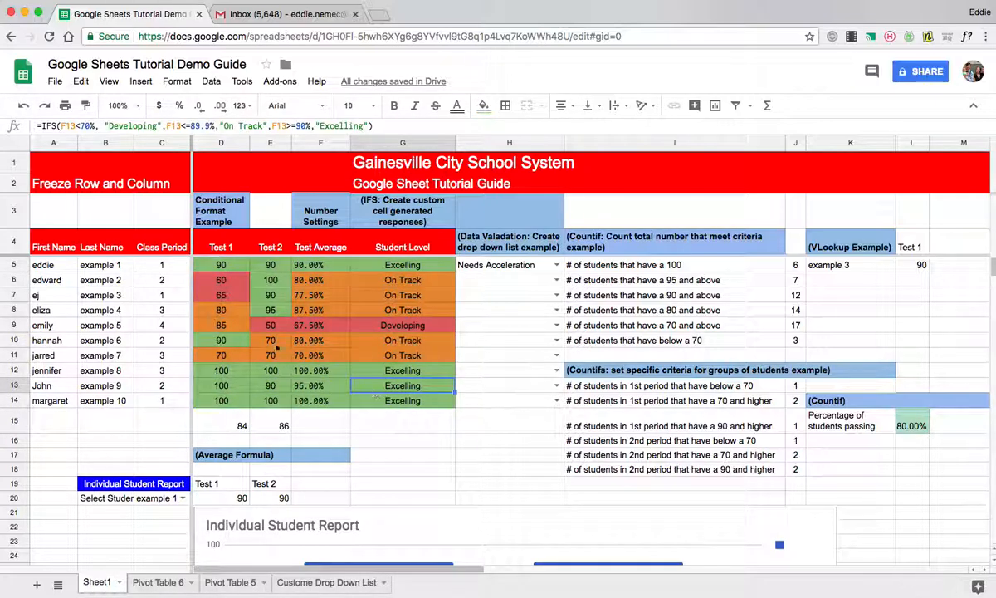
Set the first student's Test 1 score in D5 to 80
click(213, 268)
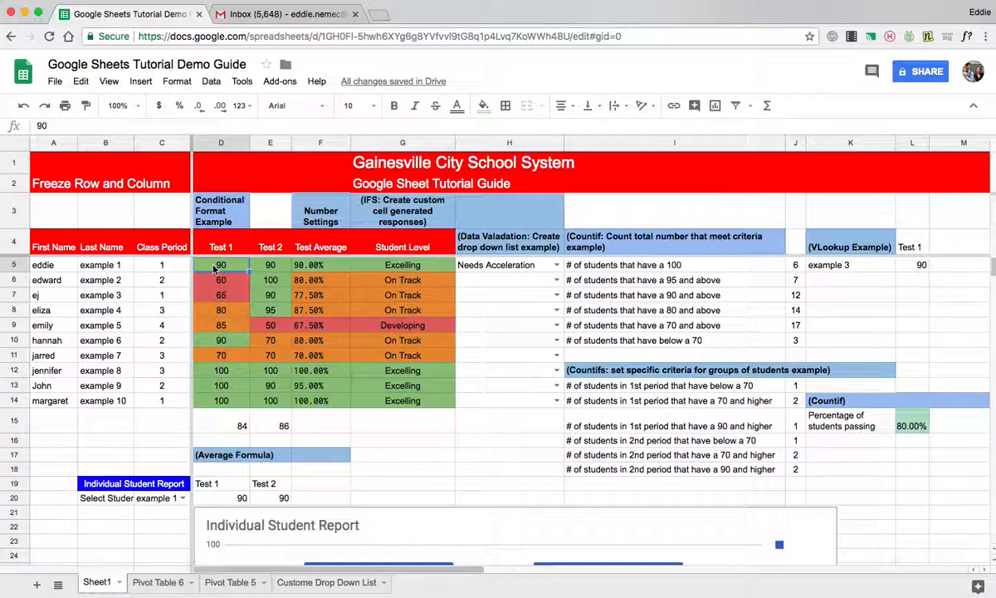
click(418, 269)
click(217, 267)
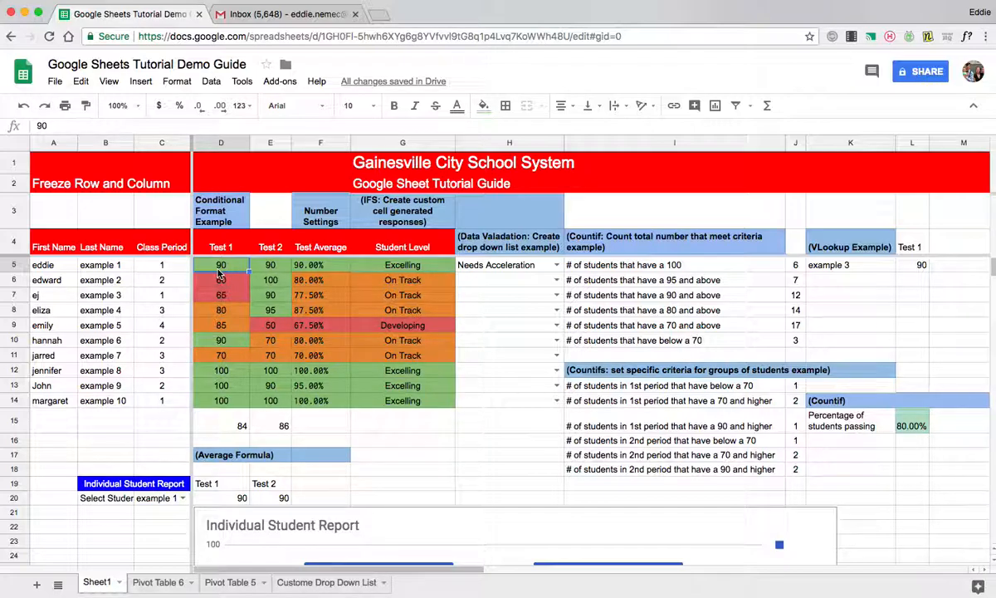
text(80)
key(Return)
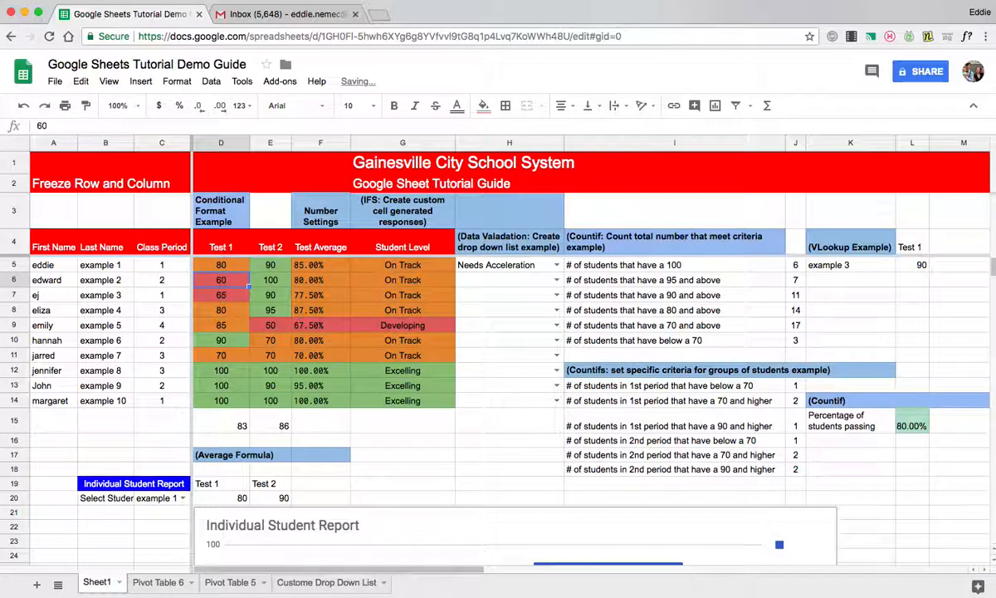
Set the first student's Test 1 score in D5 to 68
click(226, 266)
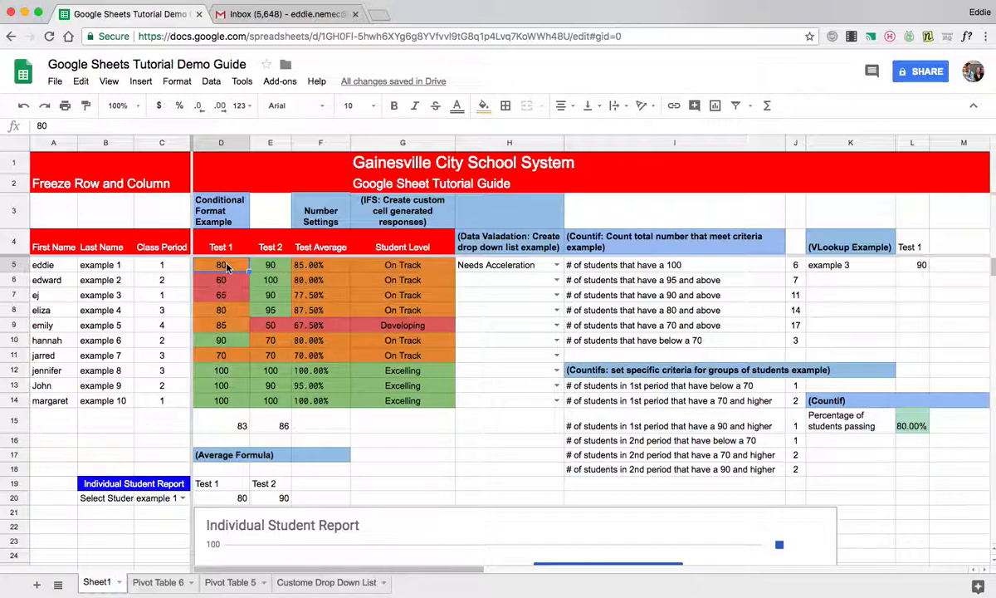
text(68)
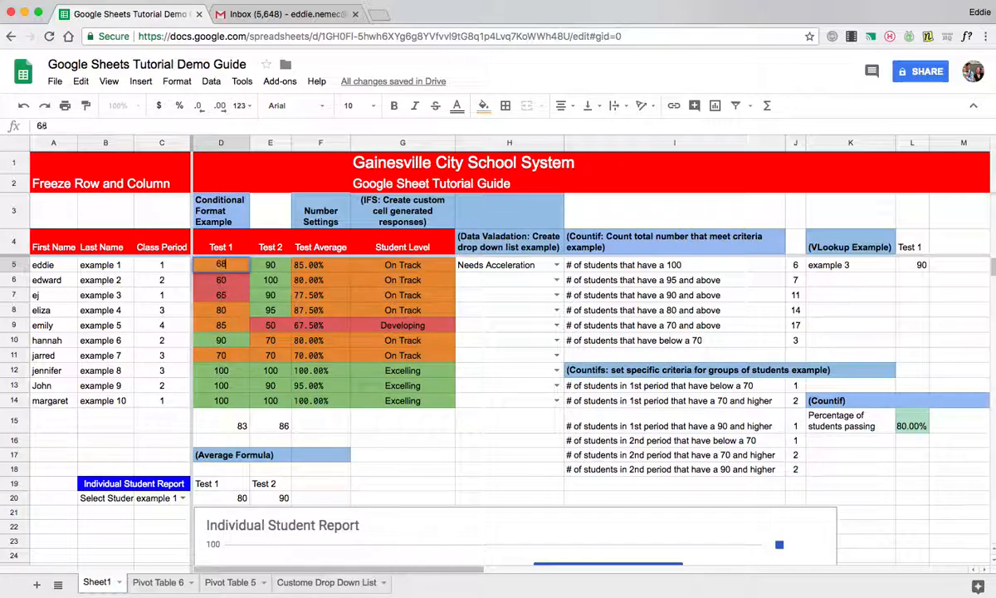
key(Return)
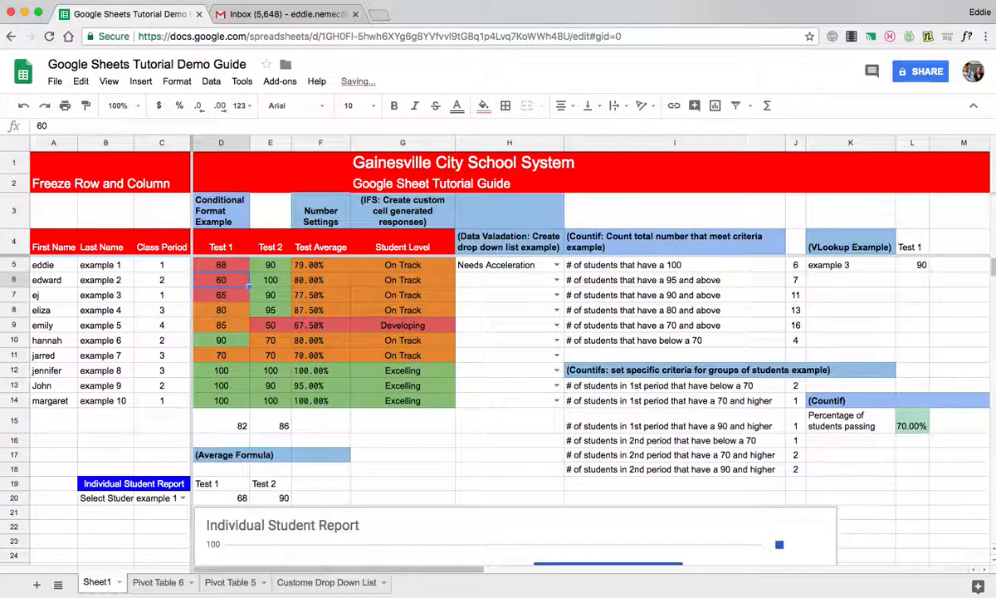
Inspect how the Test Average in F5 and the Student Level formula in G5 respond to the Test 1 score
click(222, 266)
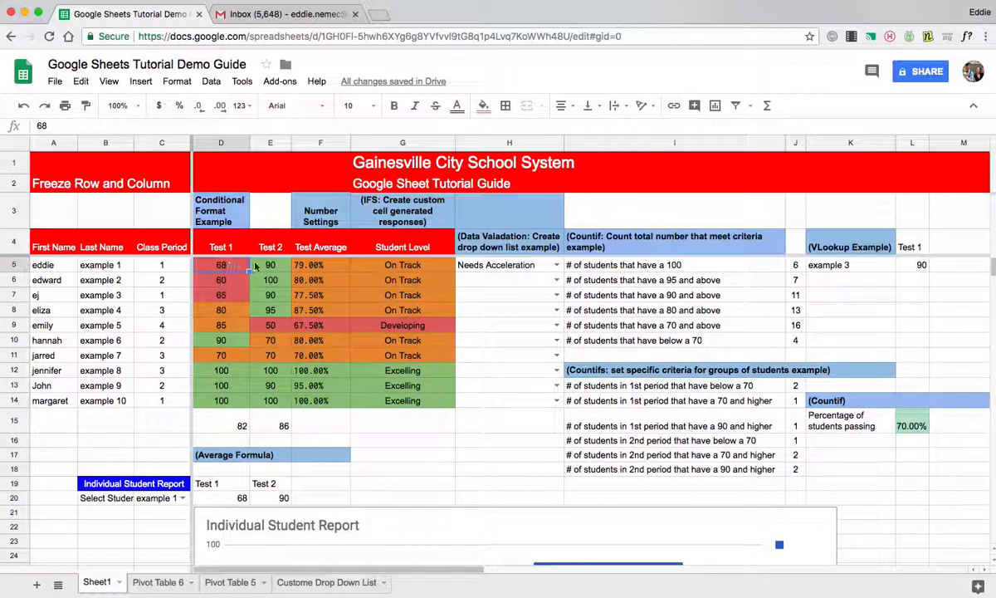
click(402, 267)
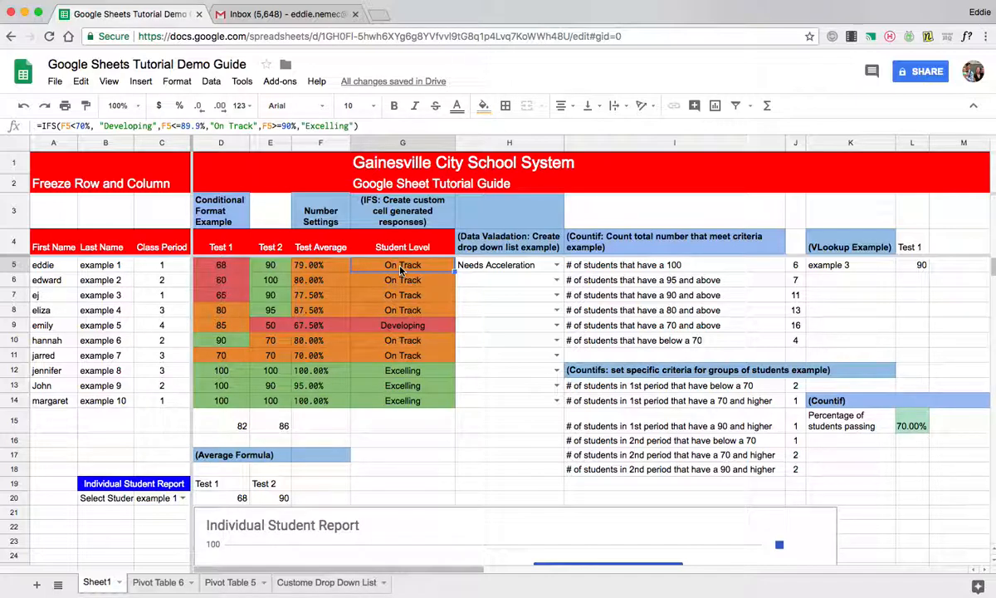
click(303, 264)
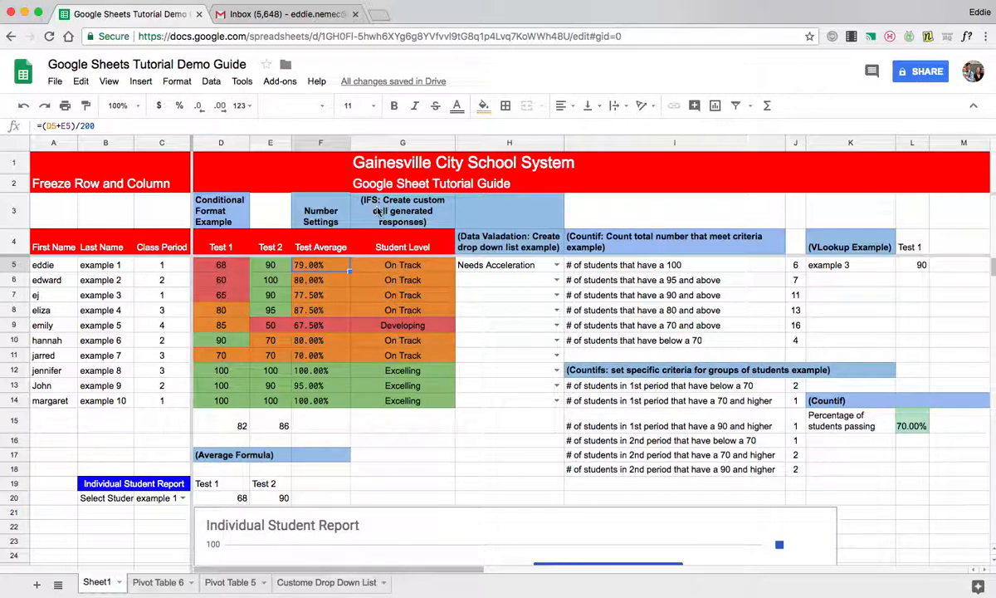
click(375, 261)
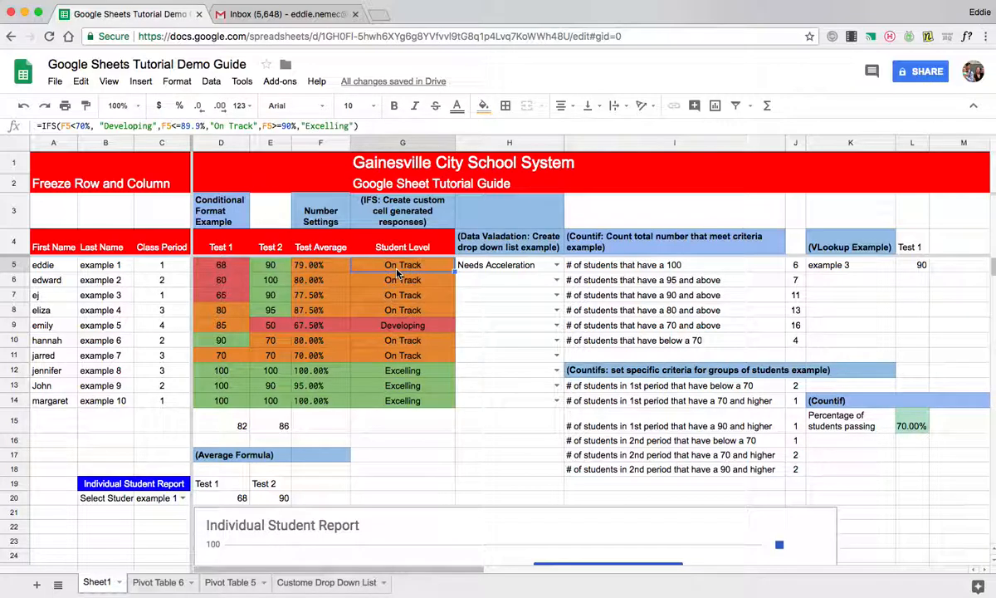
Set the first student's Test 2 score in E5 to 50 and check the scores and average in D5:F5
click(270, 265)
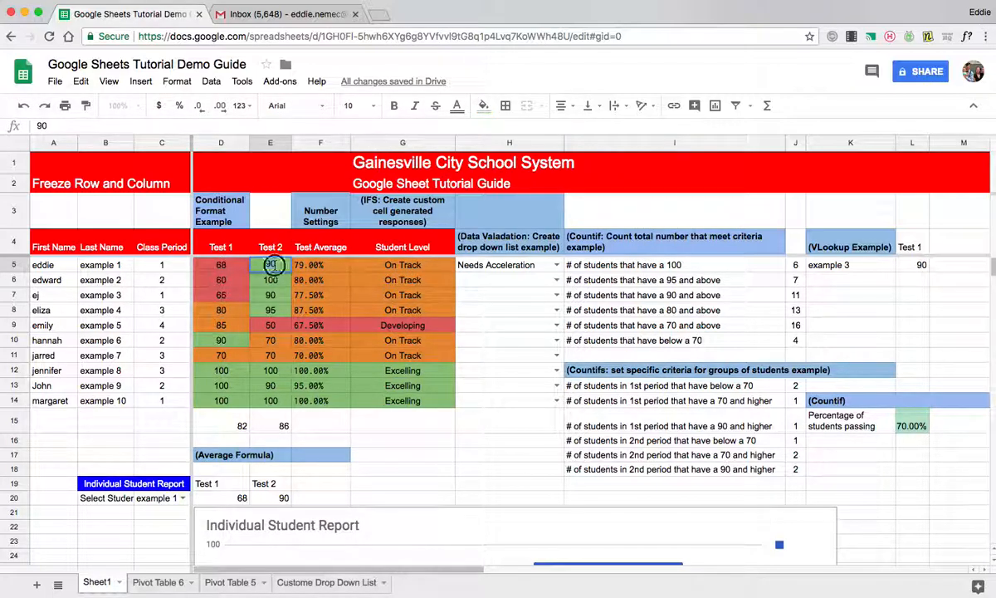
text(50)
key(Return)
click(307, 265)
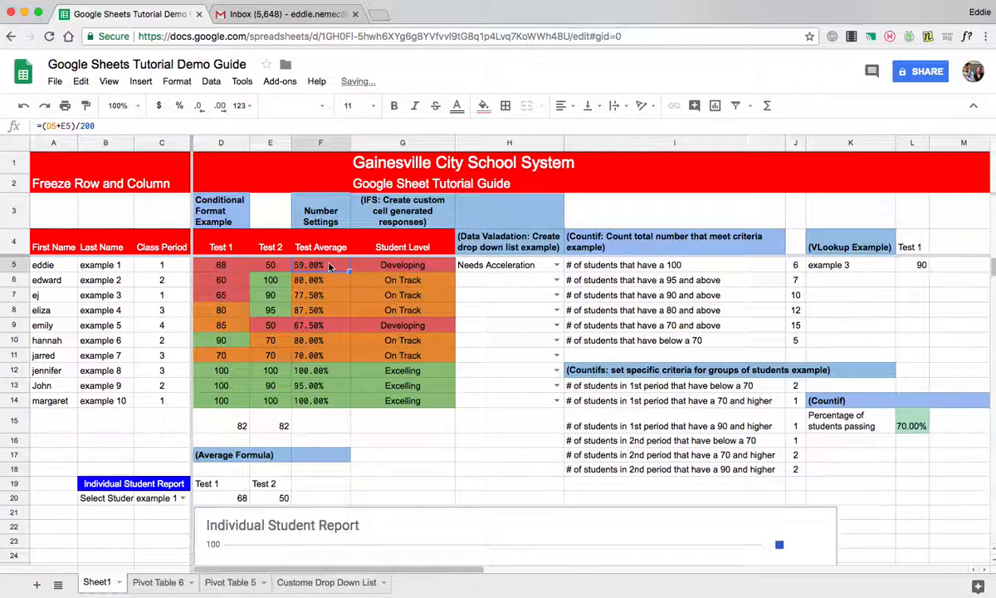
shift+click(225, 265)
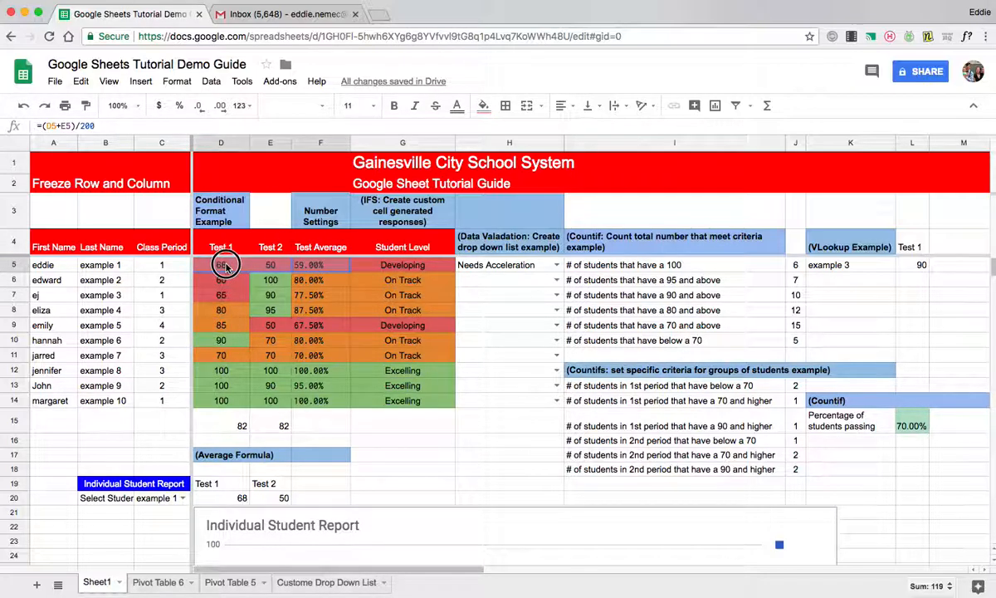
Examine the IFS formula in G5, including its Developing, On Track and Excelling conditions, and leave it without changes
click(407, 265)
double_click(421, 266)
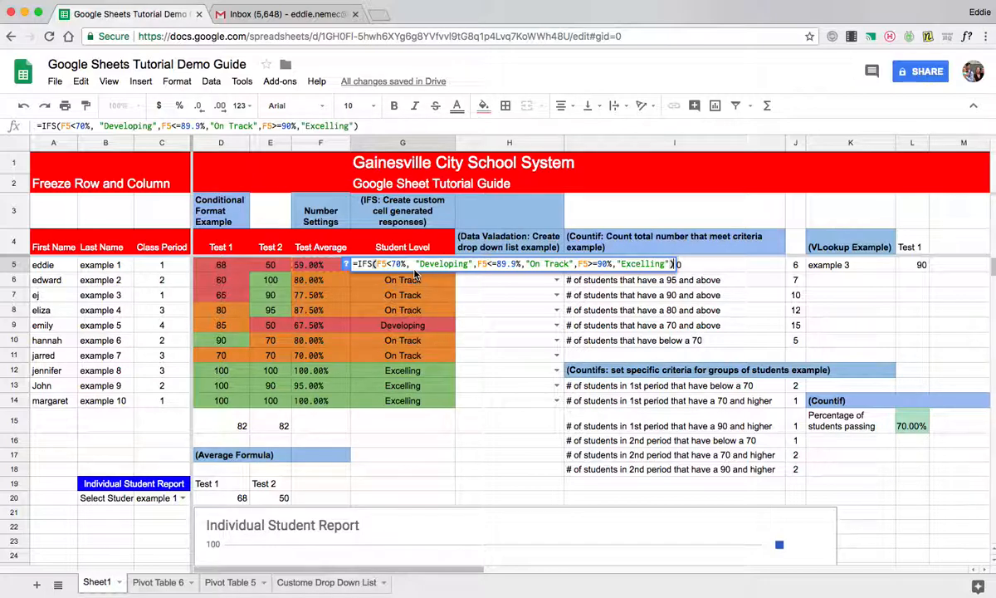
double_click(448, 264)
click(448, 264)
double_click(447, 264)
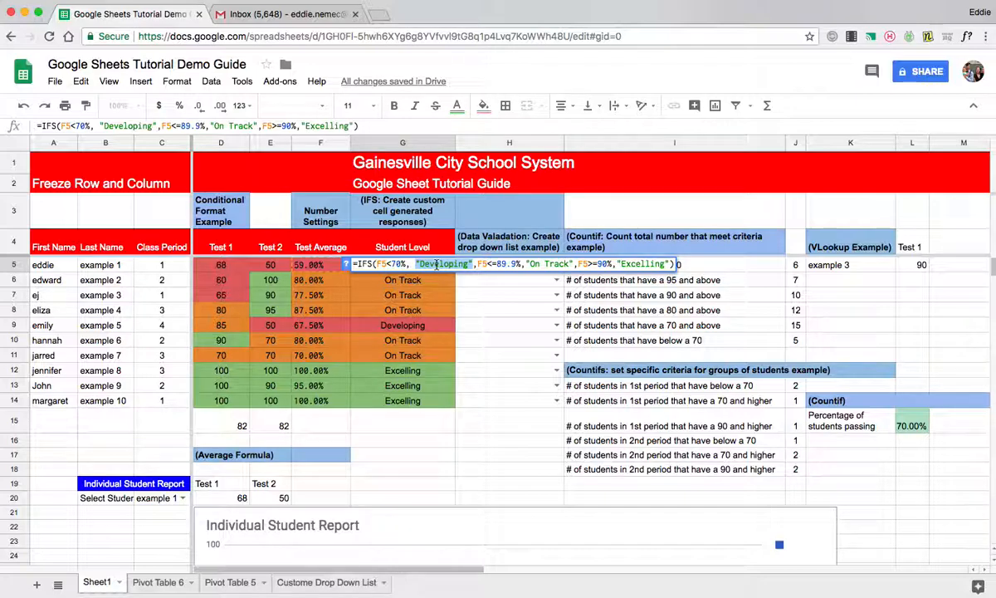
click(549, 264)
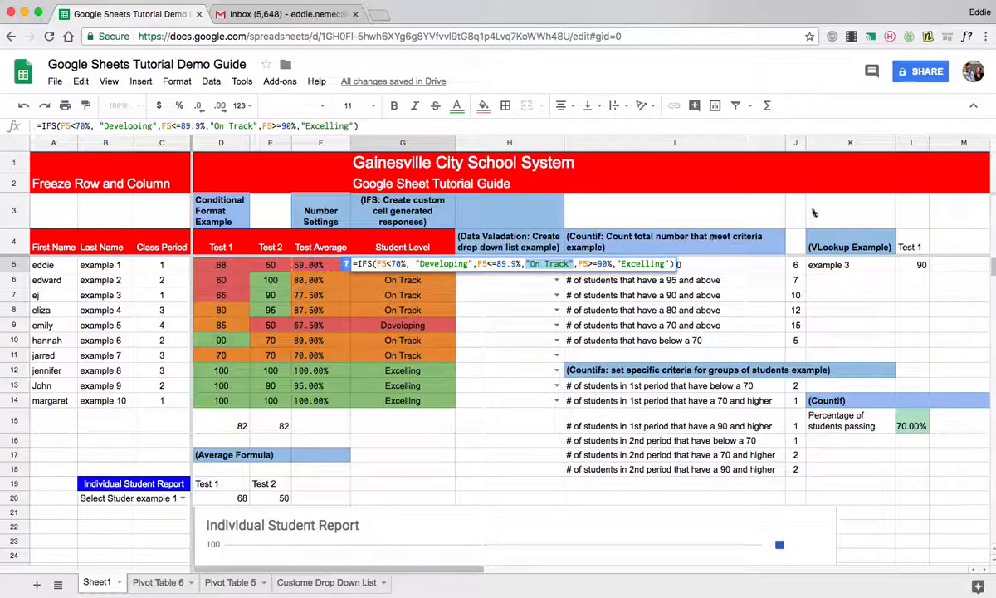
click(610, 263)
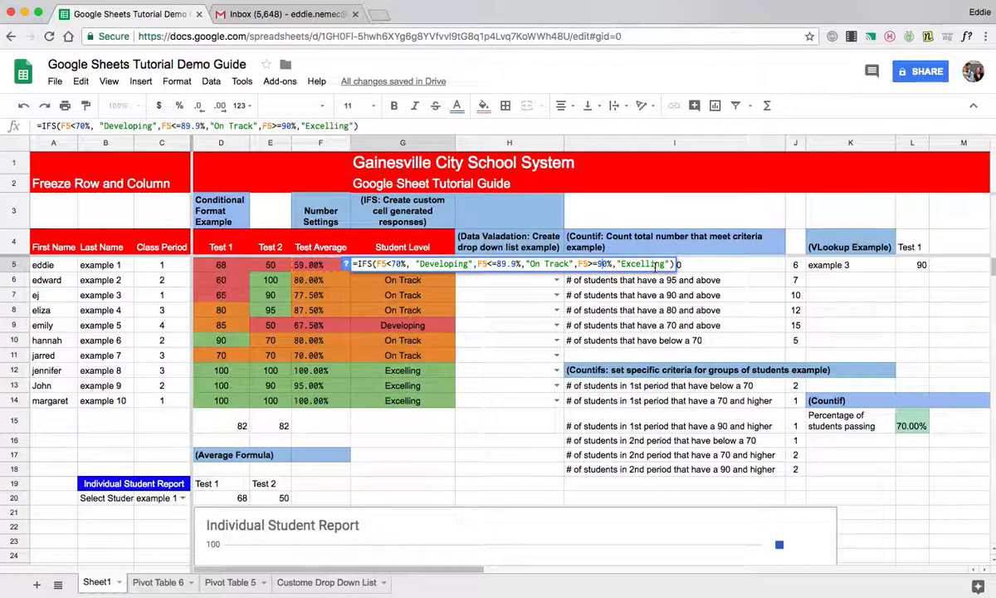
double_click(656, 266)
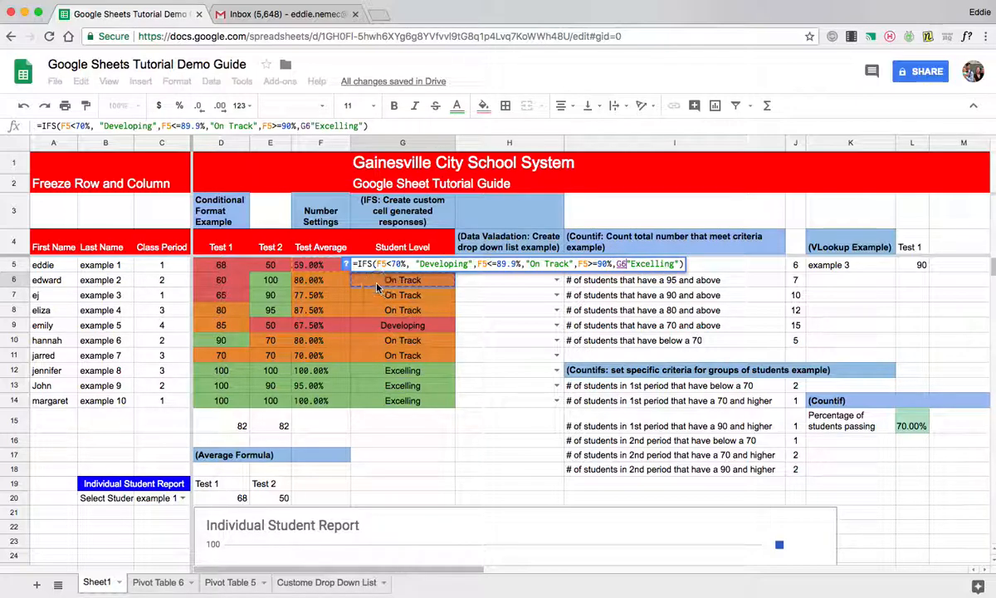
key(Escape)
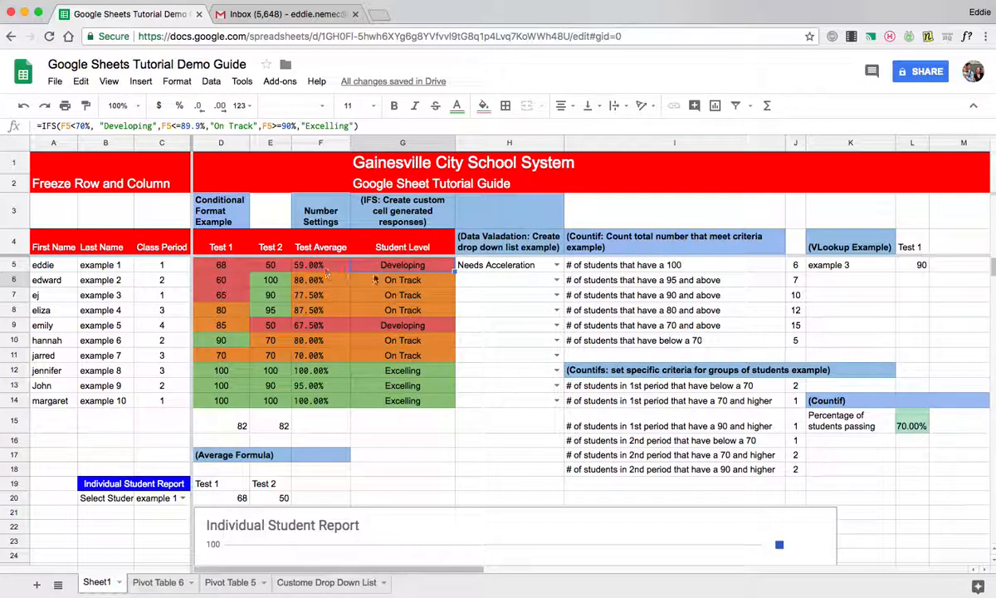
Review the IFS heading in G3 and the Test Average formula in F5 that feeds the student level
click(380, 209)
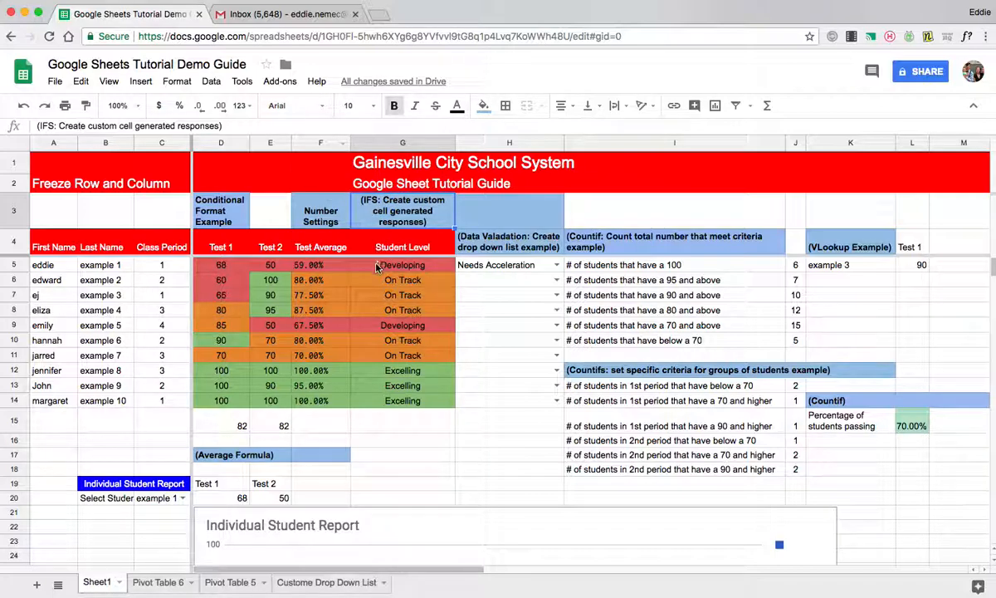
double_click(335, 265)
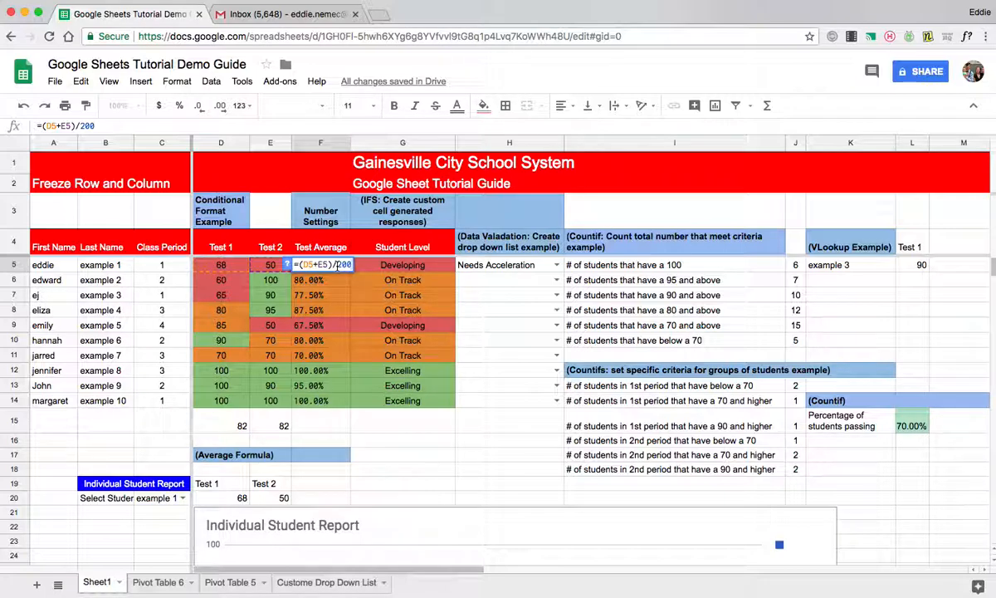
key(Return)
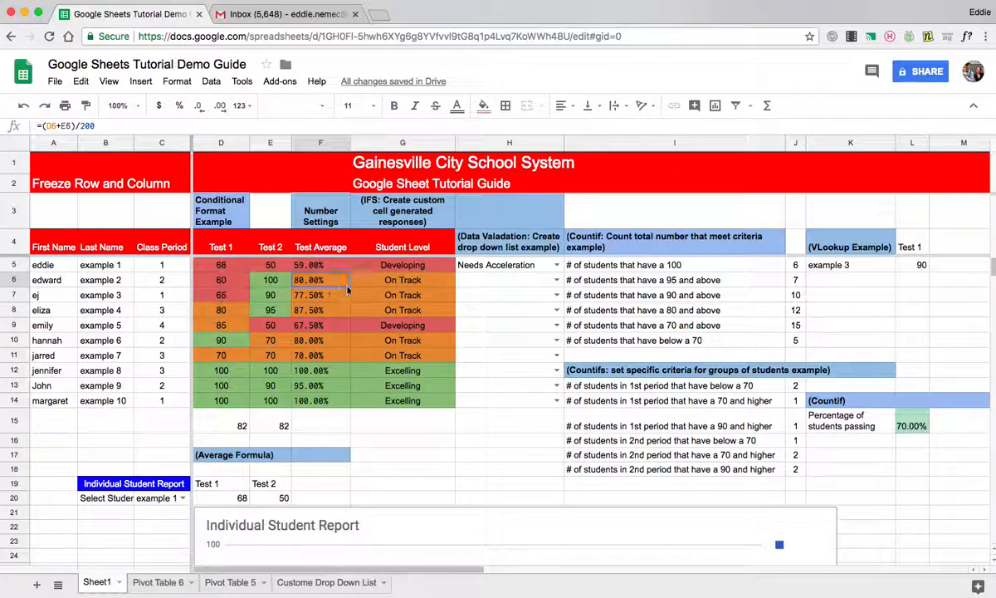
Set the first student's data validation choice in H5 to Schedule Tutoring
click(509, 246)
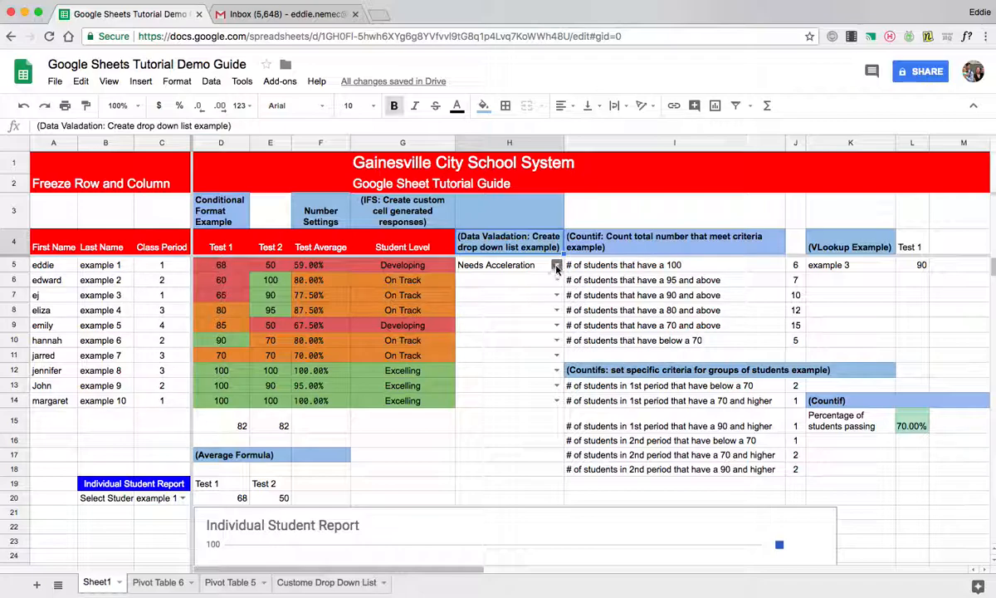
click(555, 264)
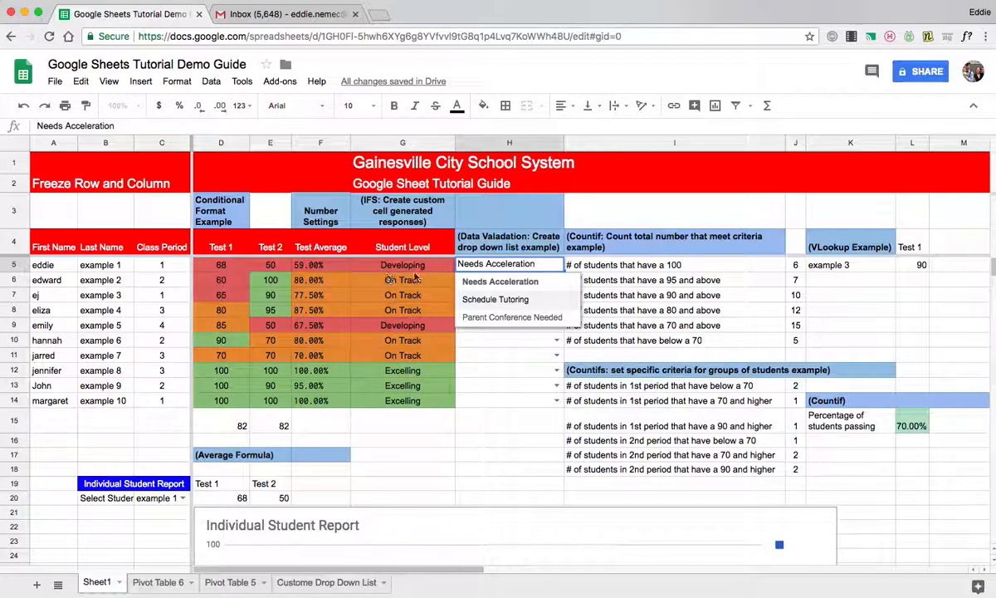
click(509, 300)
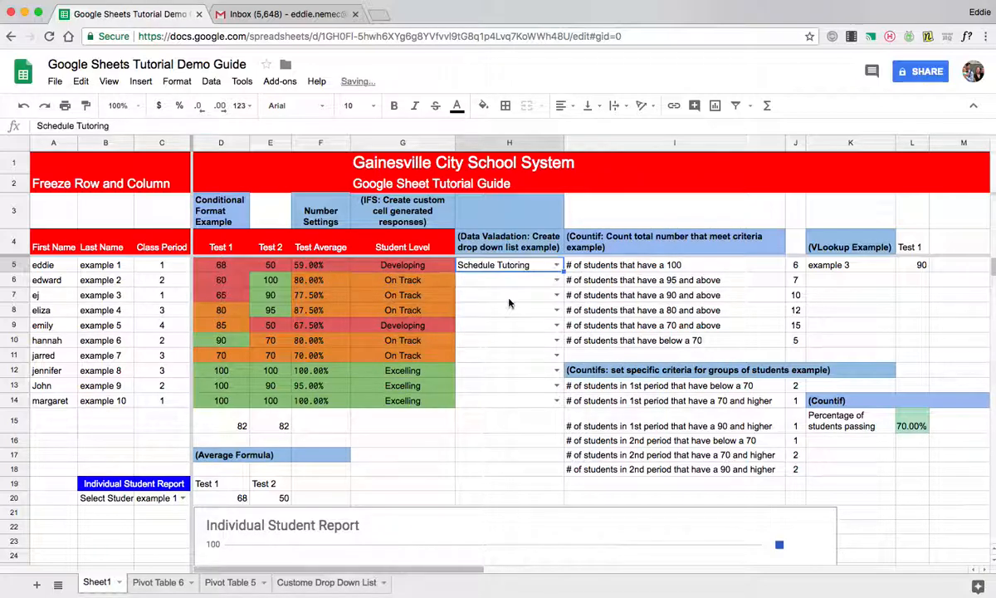
Set the first student's data validation choice in H5 to Parent Conference Needed and widen column H slightly
click(556, 263)
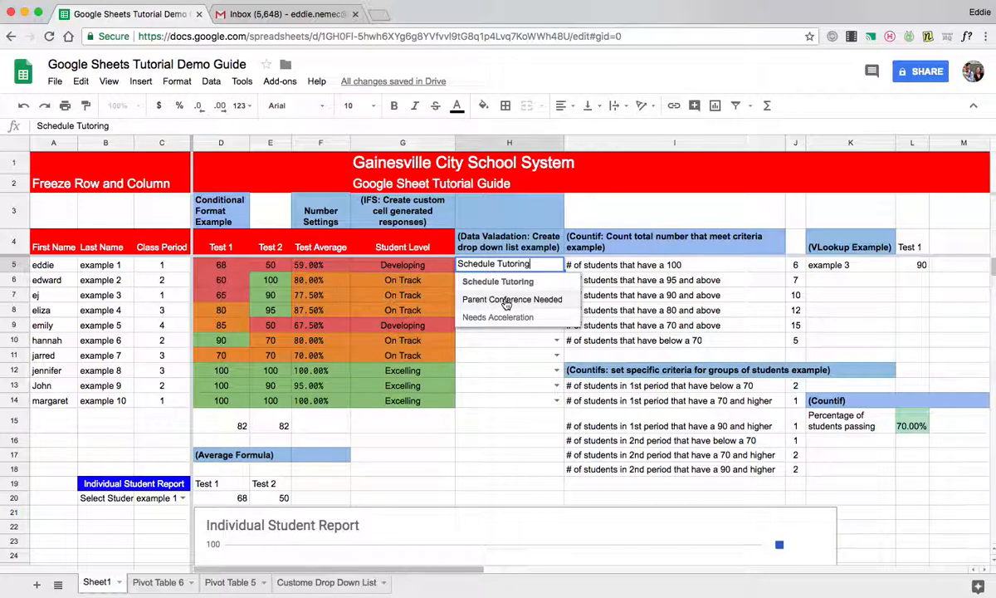
click(506, 300)
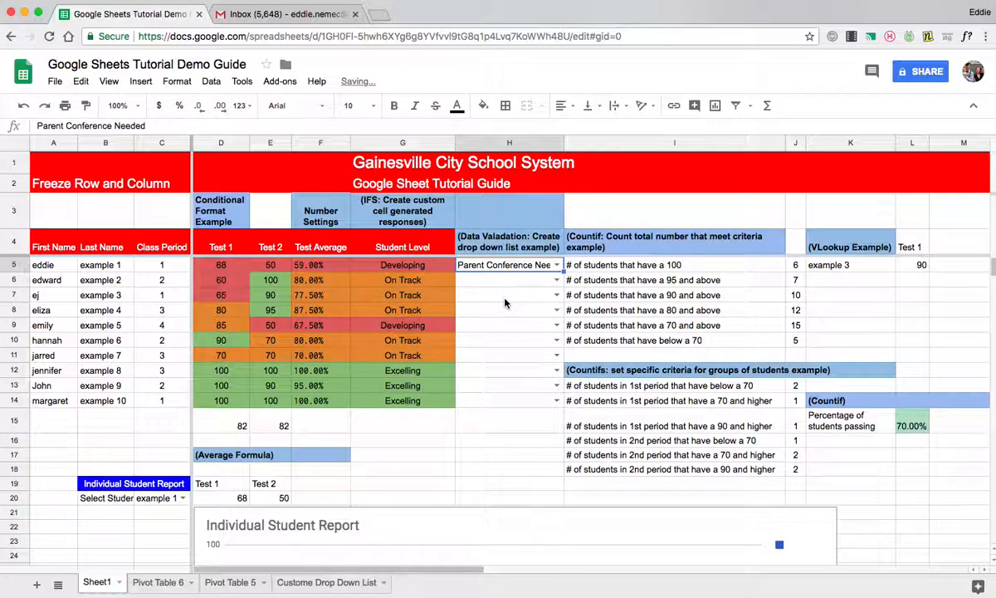
drag(564, 143, 576, 142)
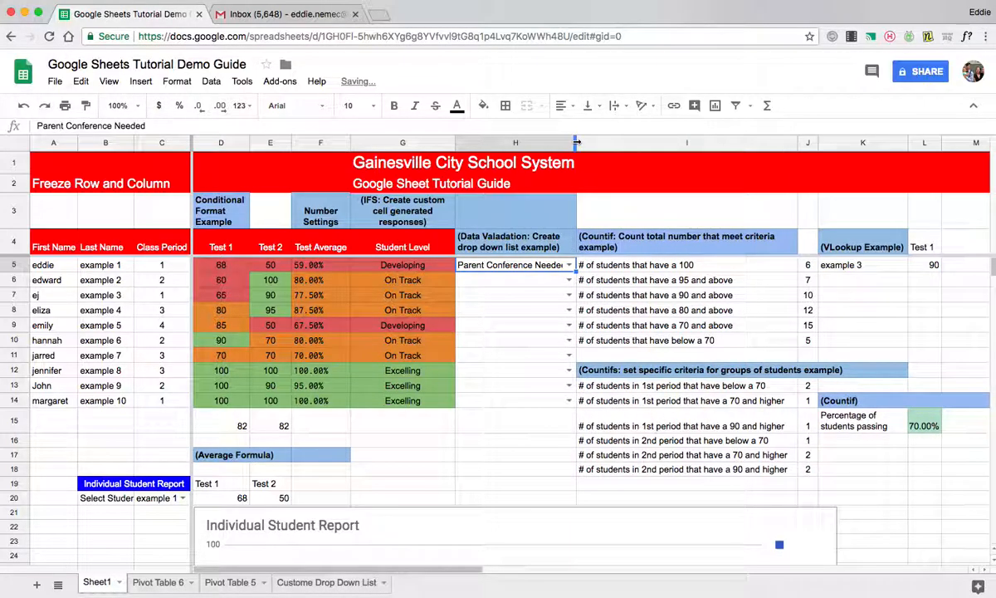
click(567, 264)
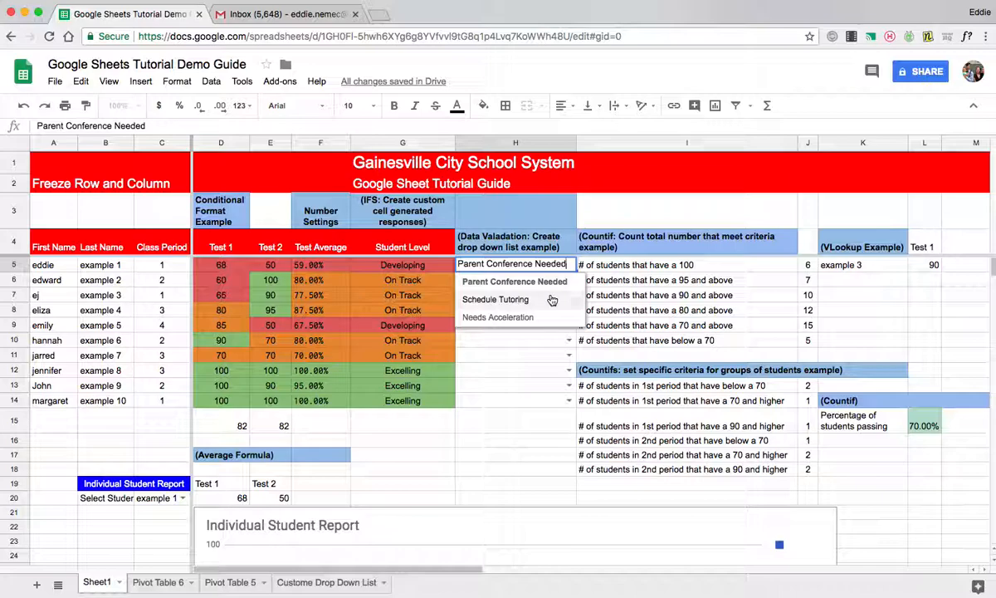
click(608, 279)
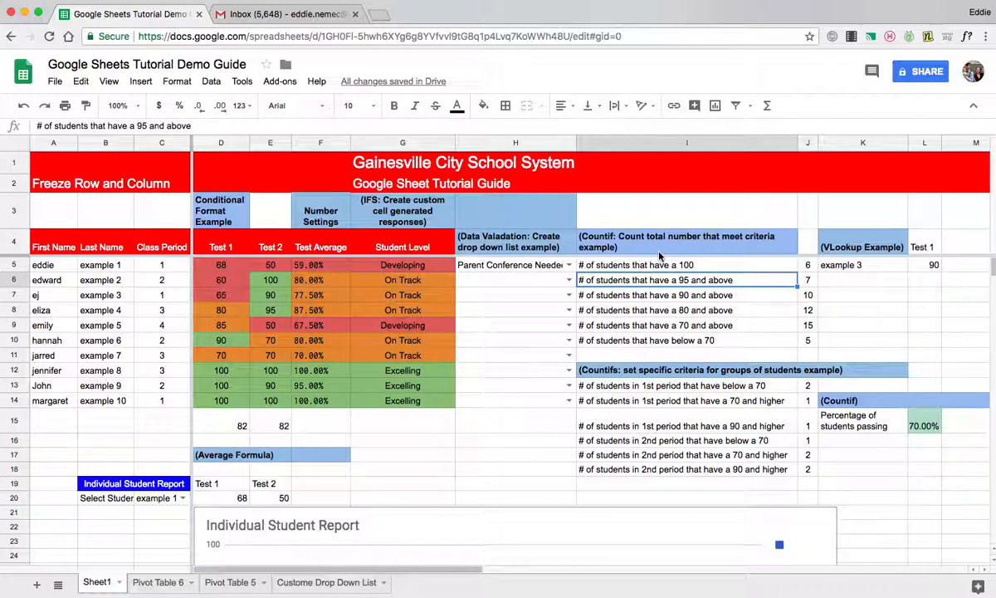
Review the COUNTIF formula in J5 for students with a 100 and the score range D5:E14 it counts
click(633, 266)
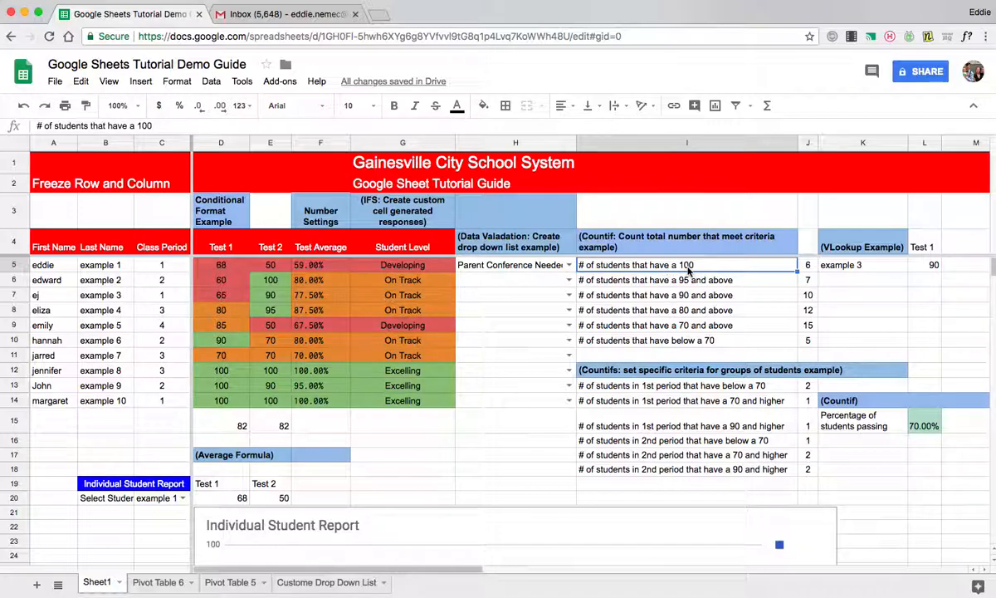
click(806, 265)
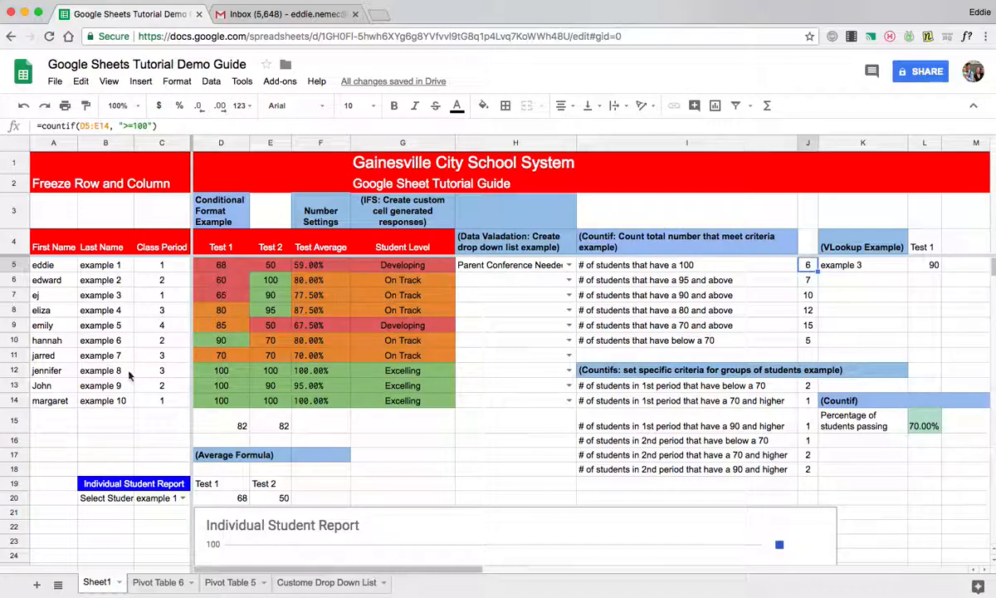
drag(221, 265, 270, 398)
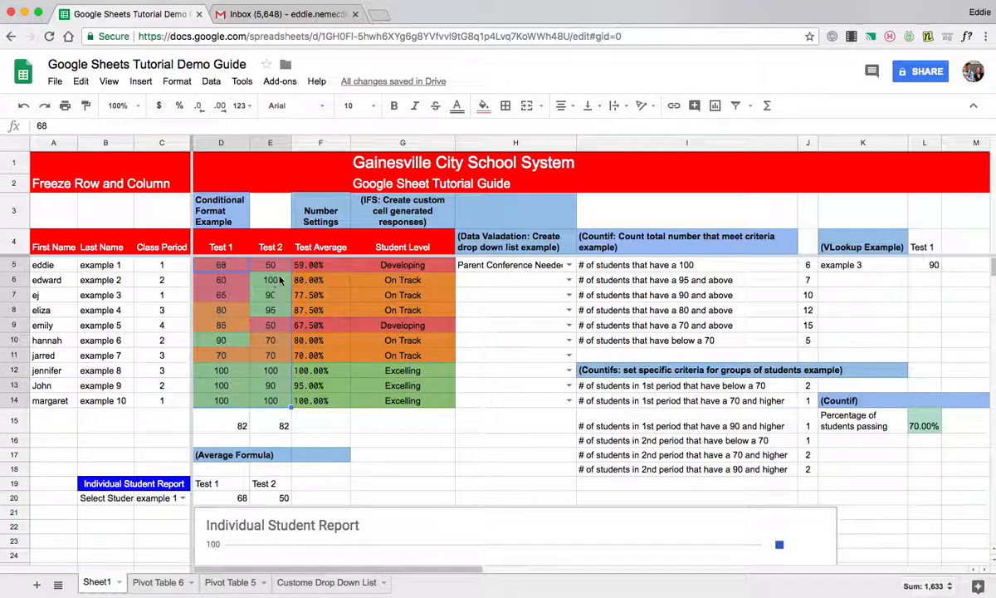
Set the second student's Test 1 score in D6 to 100 and check the COUNTIF result in J5
click(226, 280)
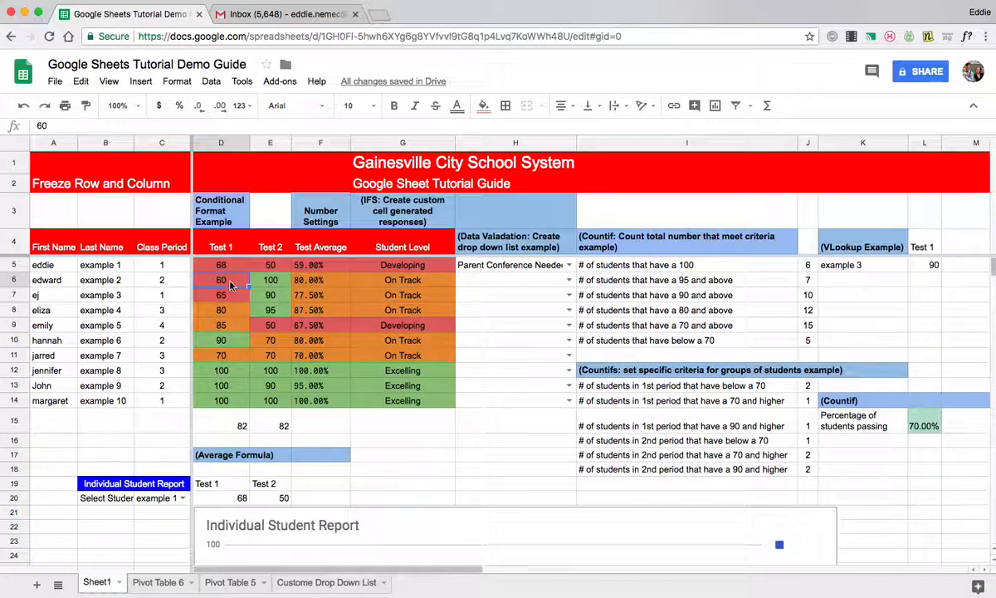
text(100)
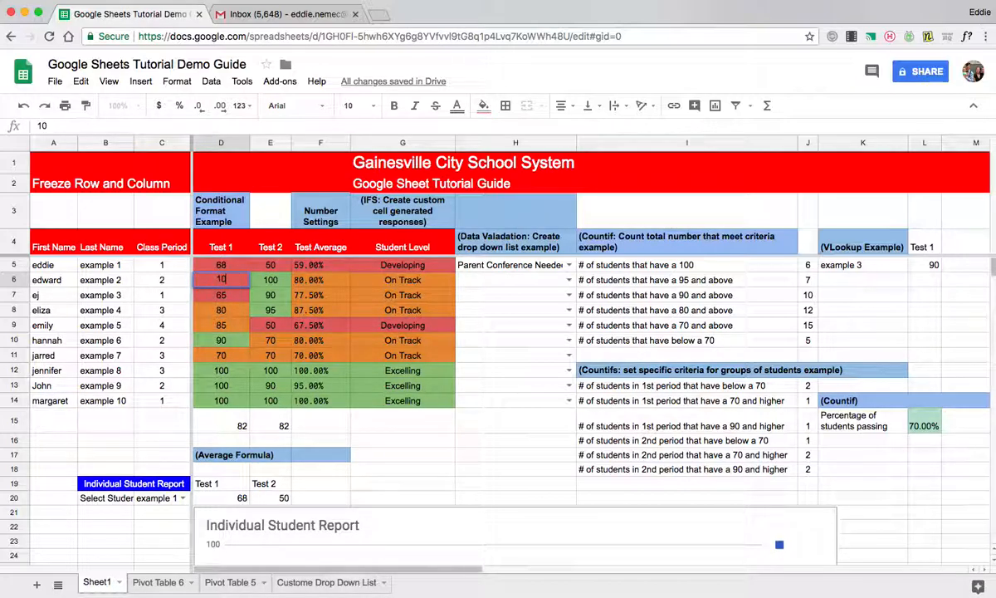
key(Return)
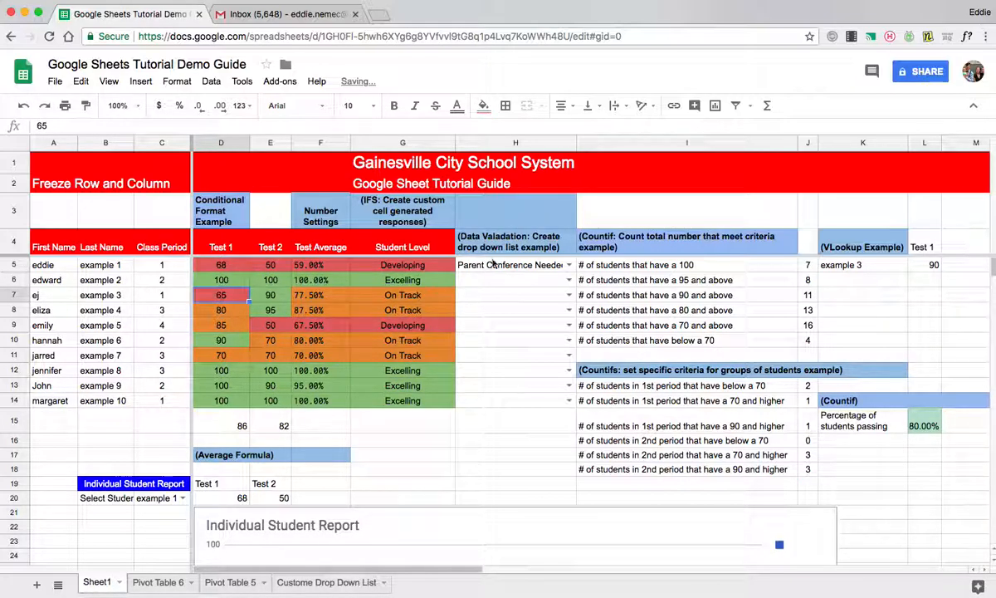
click(803, 264)
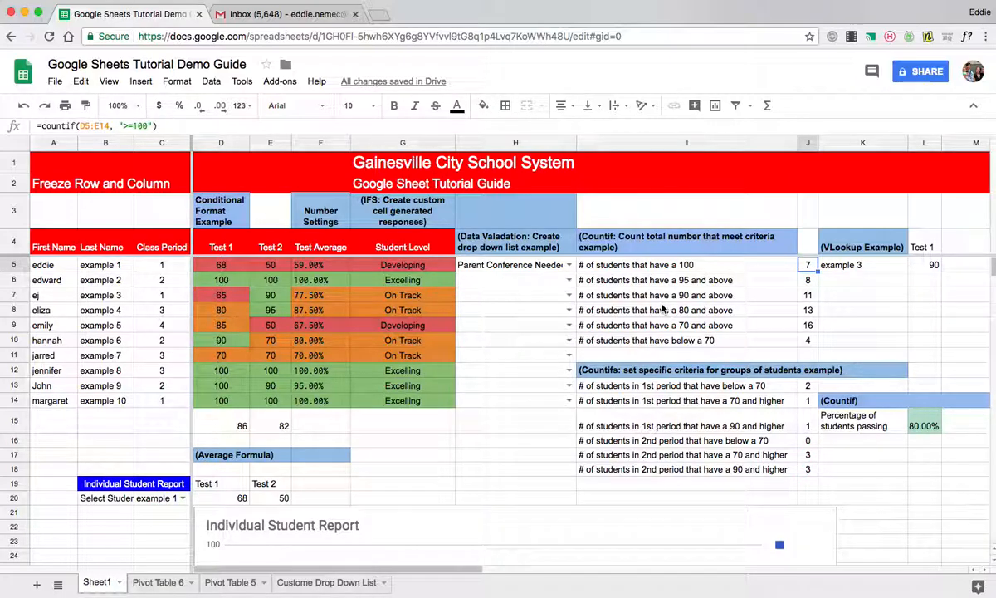
Examine the COUNTIF formula in J5, the score criteria labels in I6:I10, and the matching count cells J5:J10
double_click(809, 266)
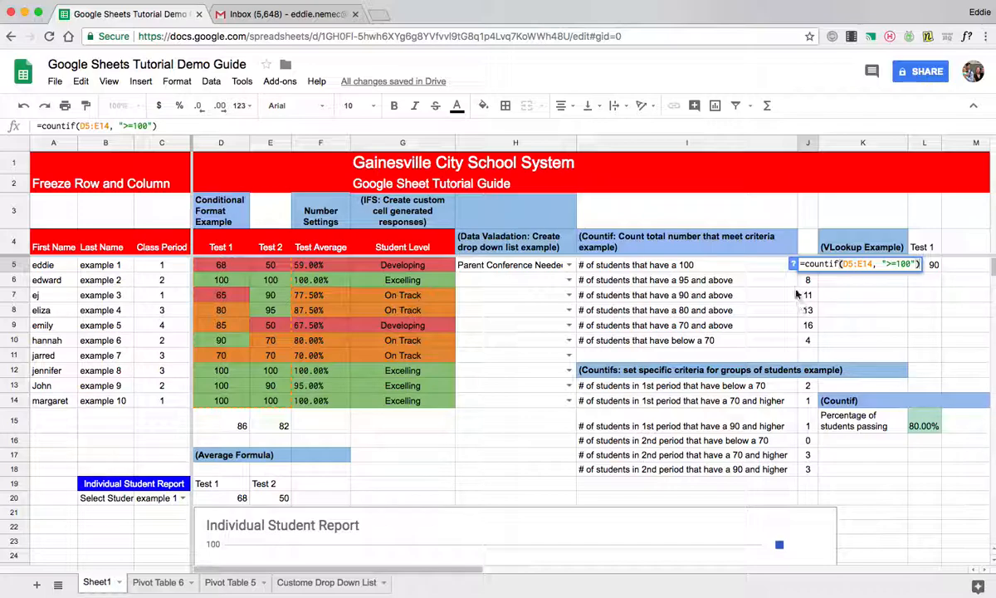
click(695, 287)
click(690, 299)
click(689, 311)
click(689, 326)
click(689, 340)
click(808, 269)
drag(808, 274, 814, 338)
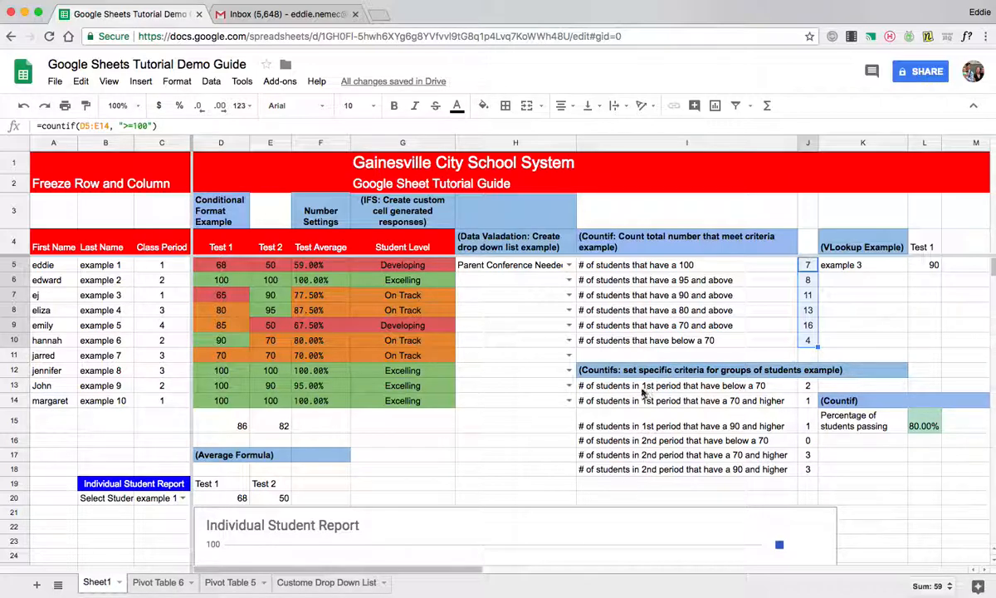
Examine the COUNTIFS formula in J13 for 1st period students below 70, comparing it with the class periods in column C
click(610, 383)
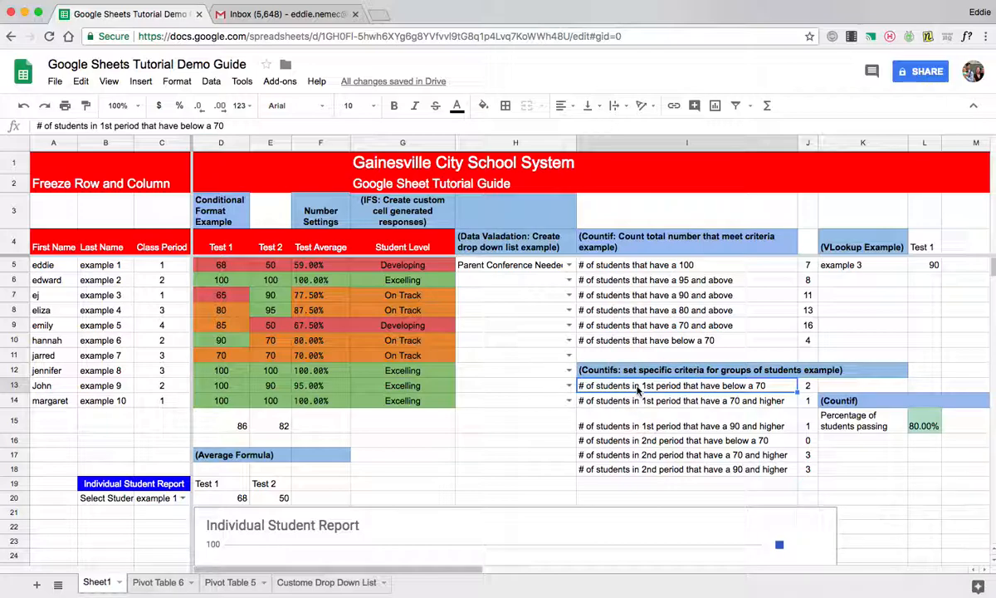
click(167, 267)
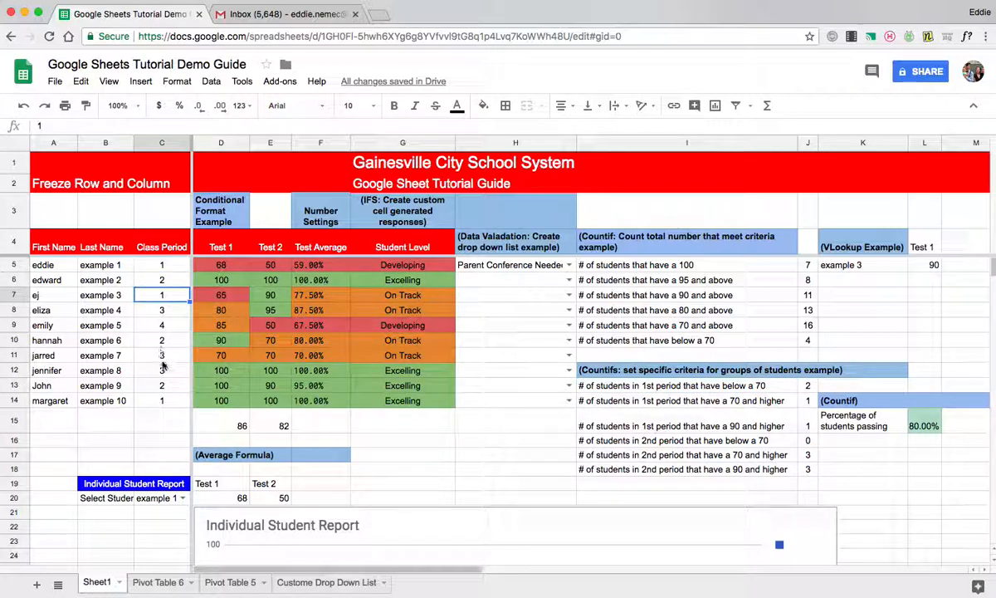
click(164, 400)
click(712, 385)
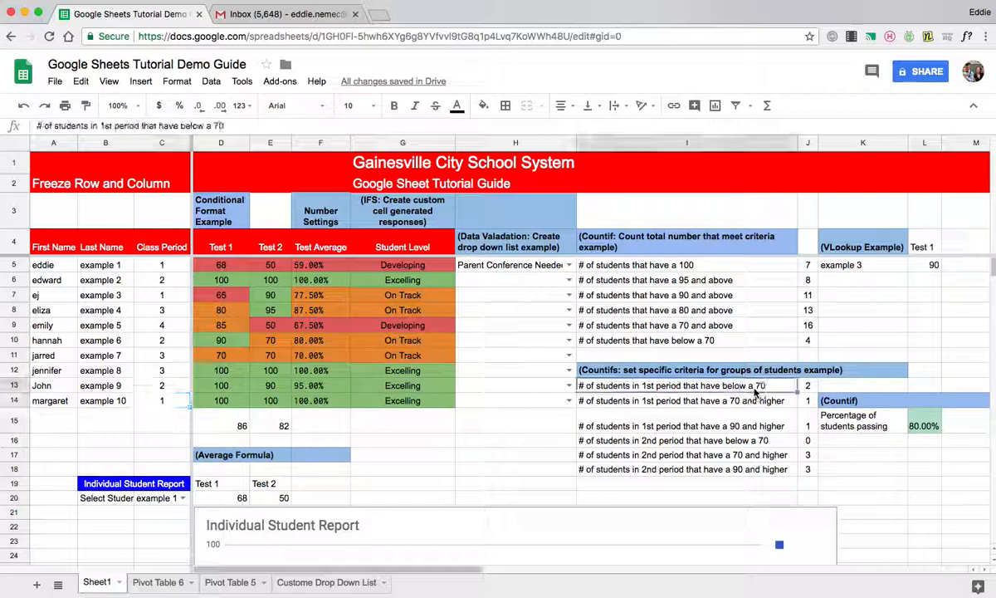
click(812, 389)
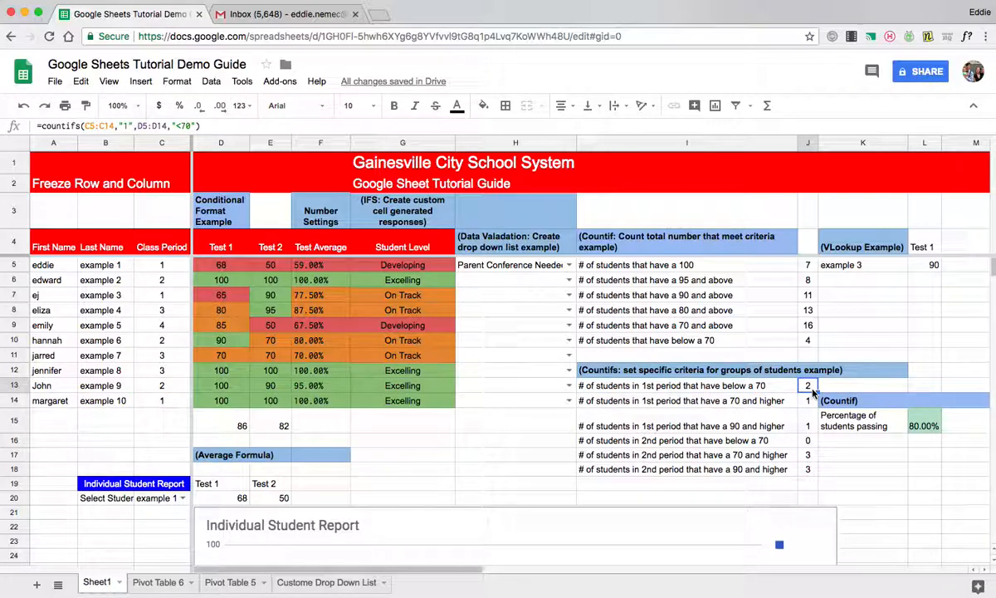
double_click(812, 388)
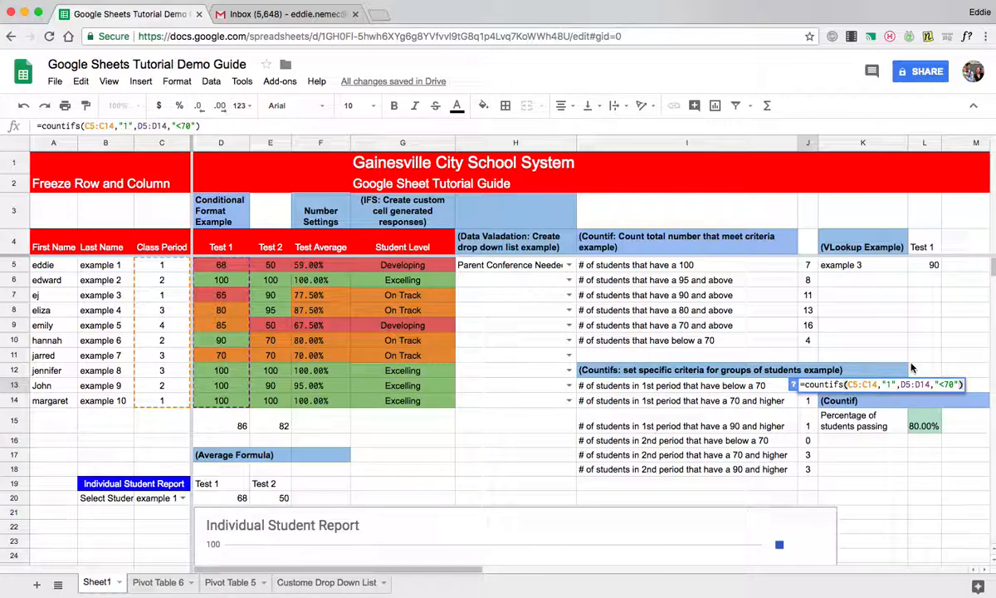
click(849, 353)
Examine the VLOOKUP example, checking the lookup value in K5 and the formula in L5 without changing either
click(837, 267)
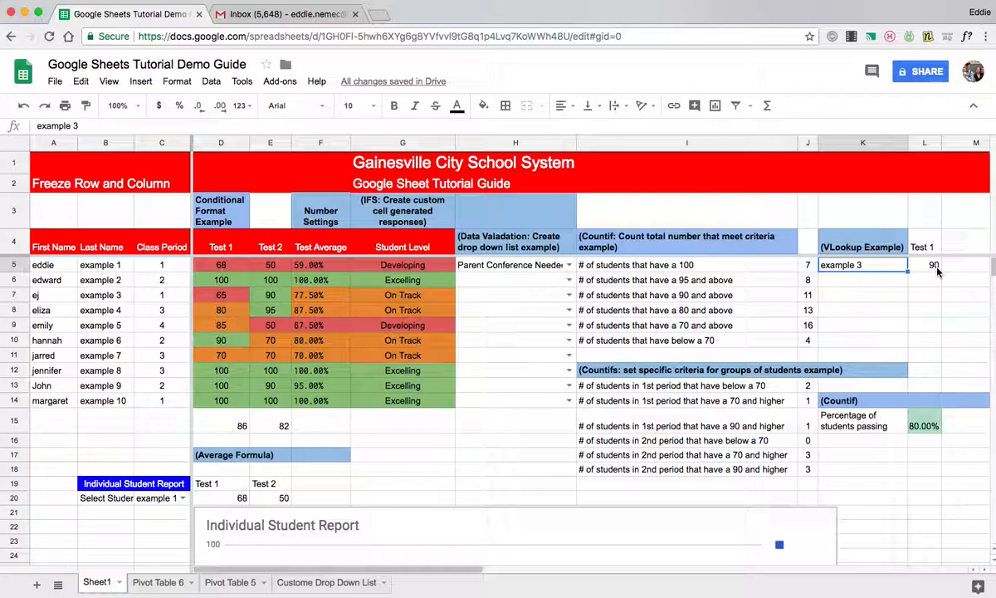
double_click(863, 265)
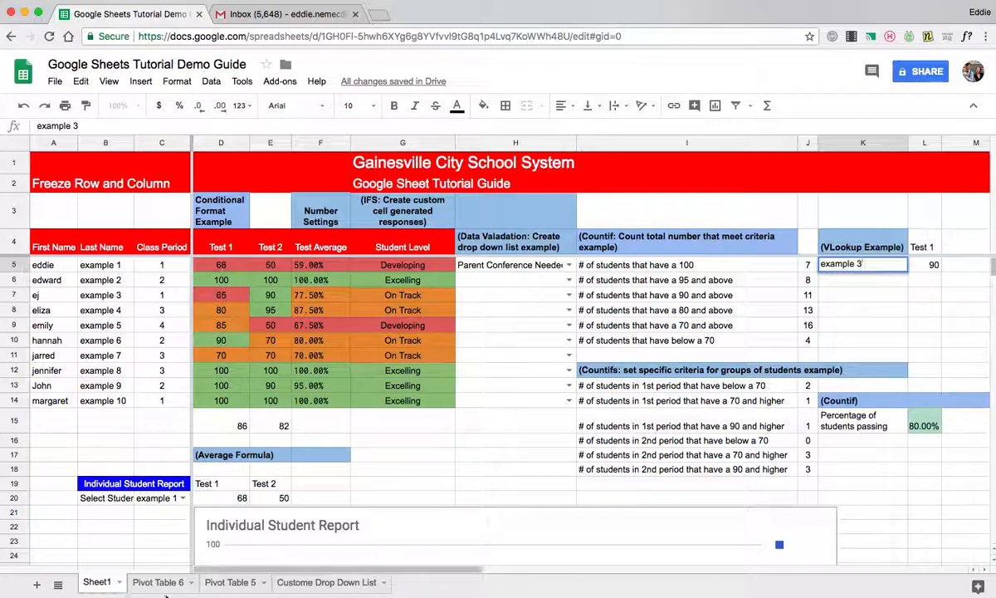
click(869, 275)
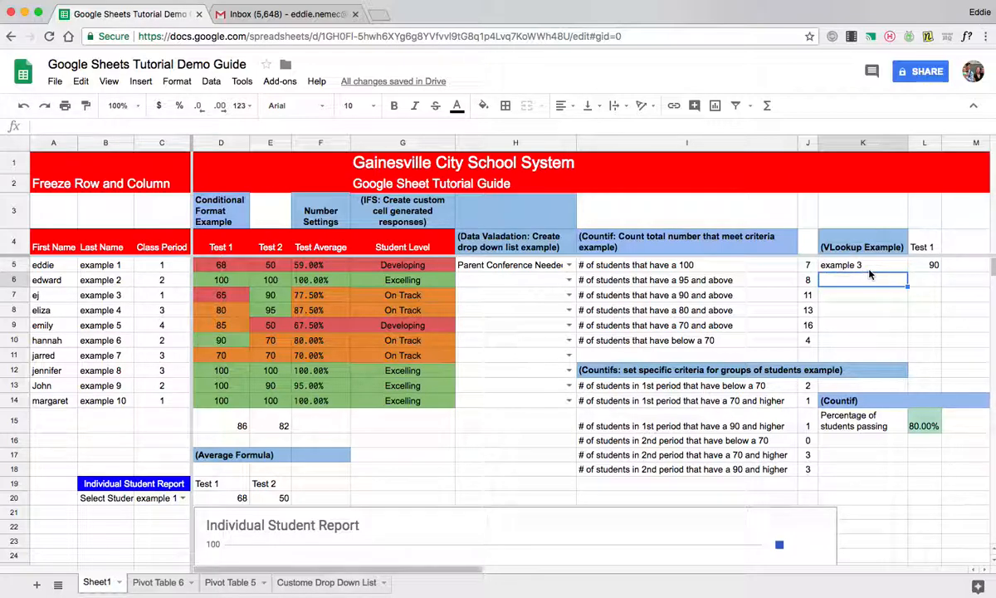
click(873, 265)
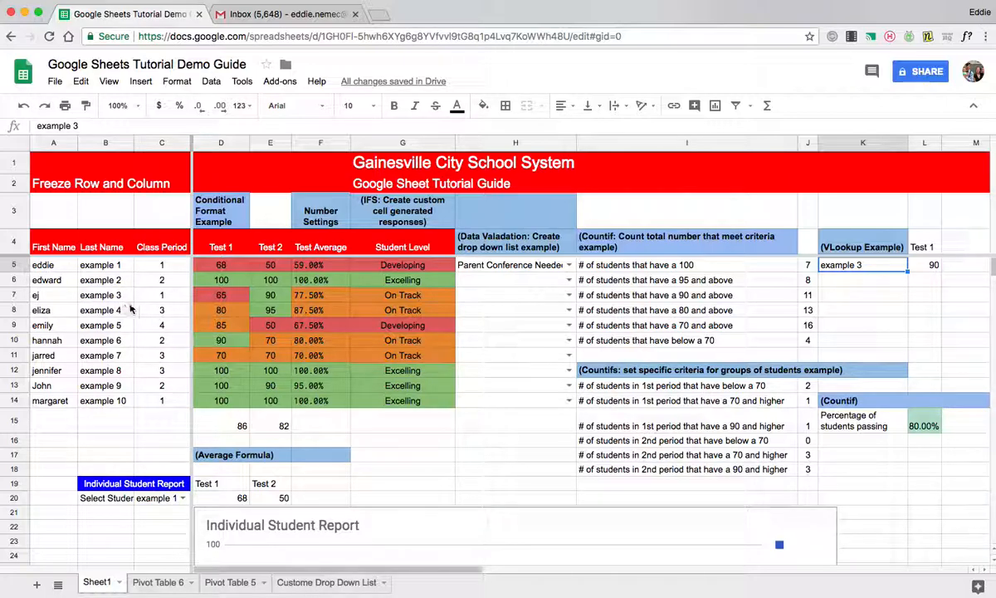
click(932, 266)
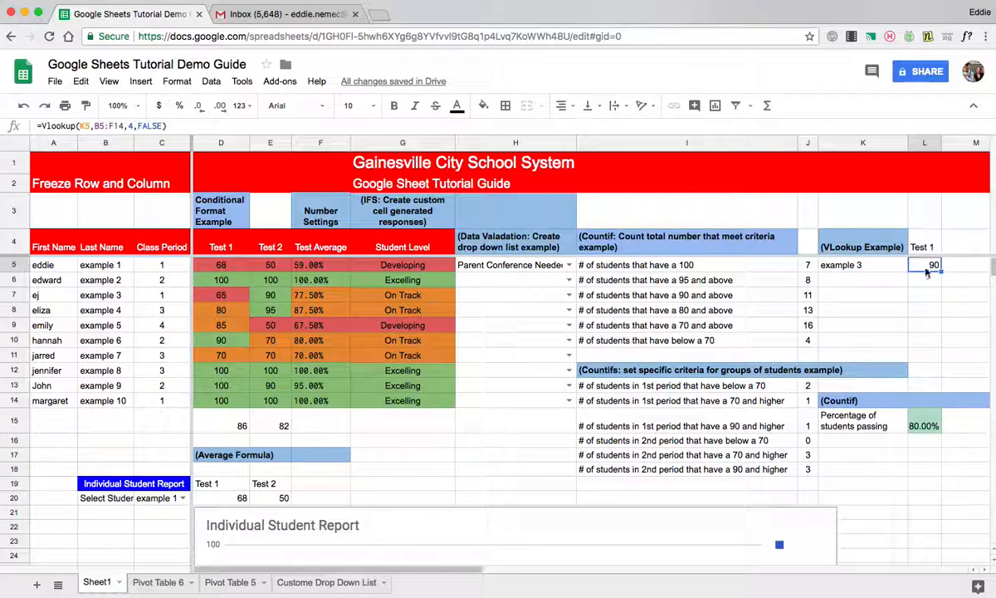
double_click(932, 266)
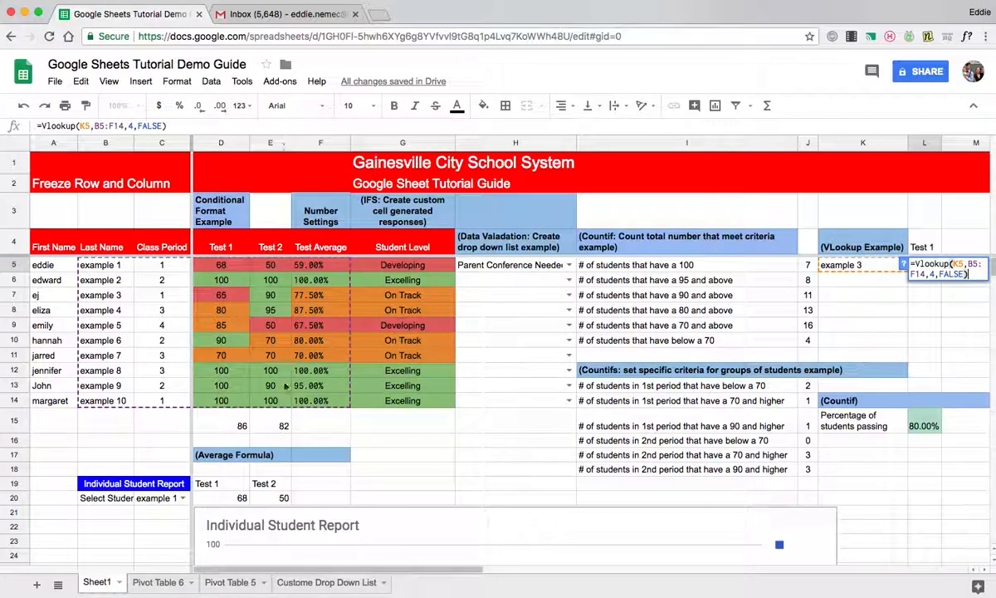
click(881, 279)
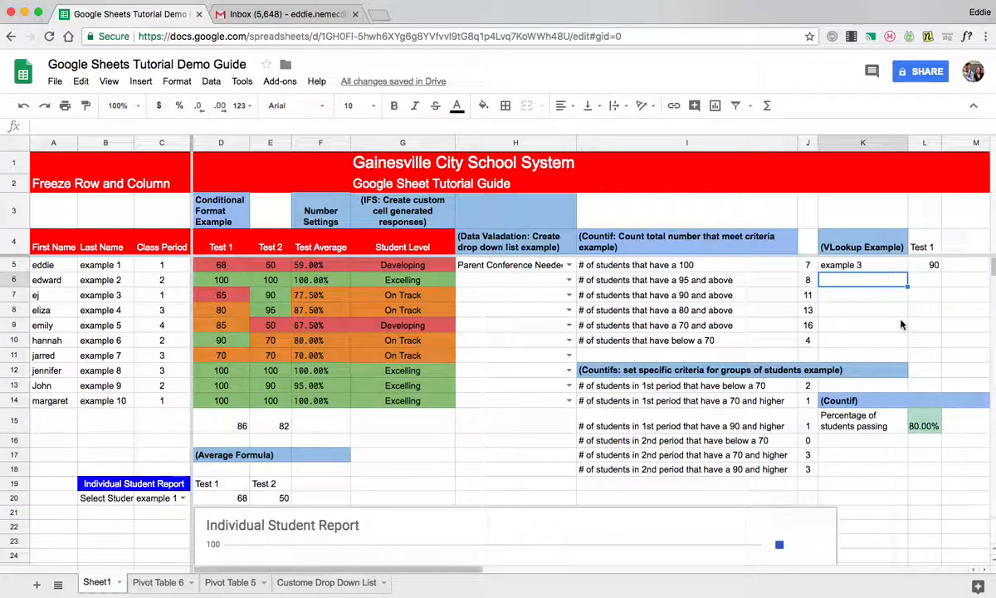
click(899, 264)
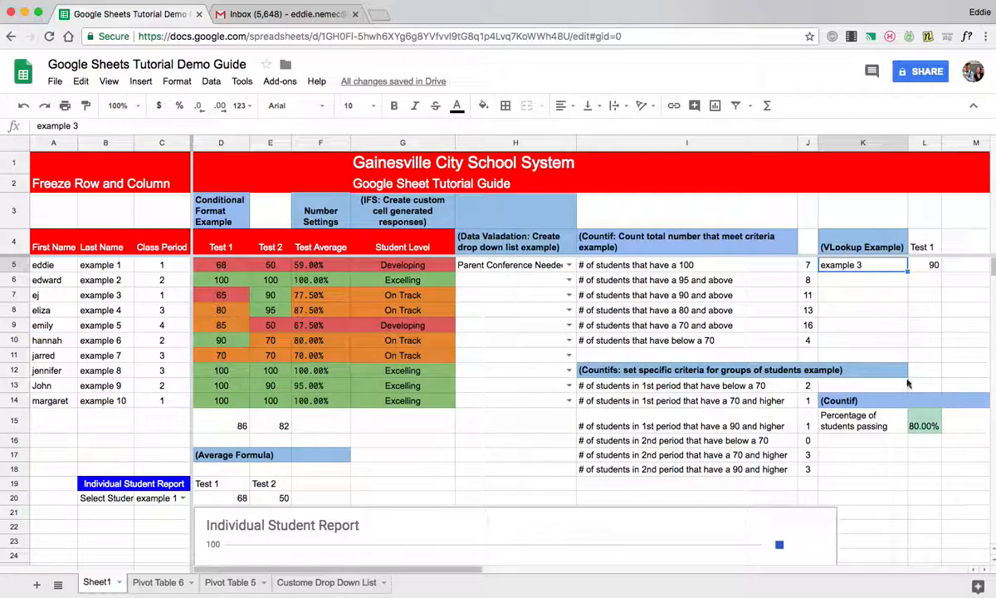
Examine the COUNTIF divided by COUNT formula in L15 that calculates the percentage of students passing
click(847, 419)
double_click(923, 425)
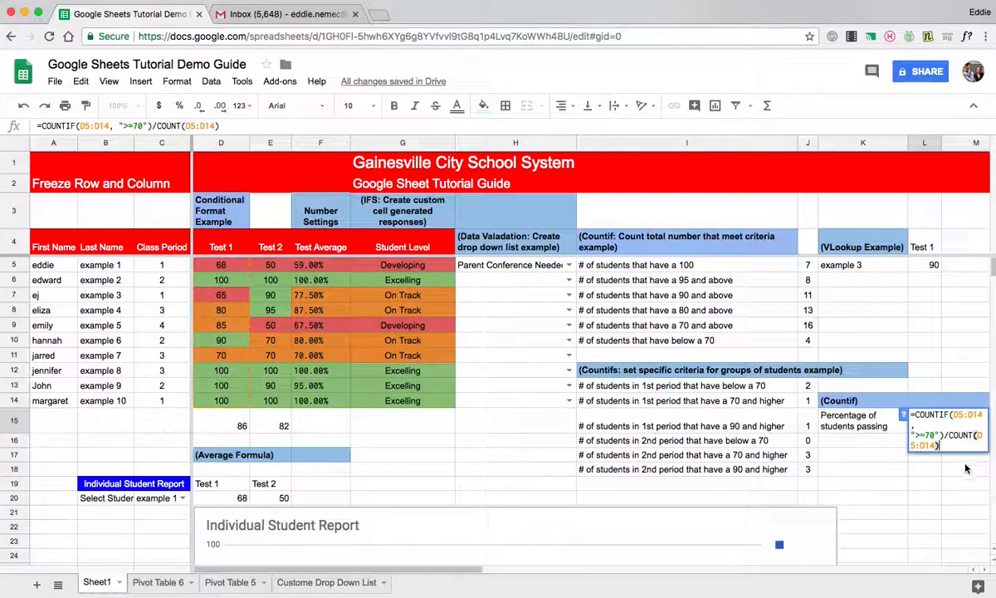
click(890, 445)
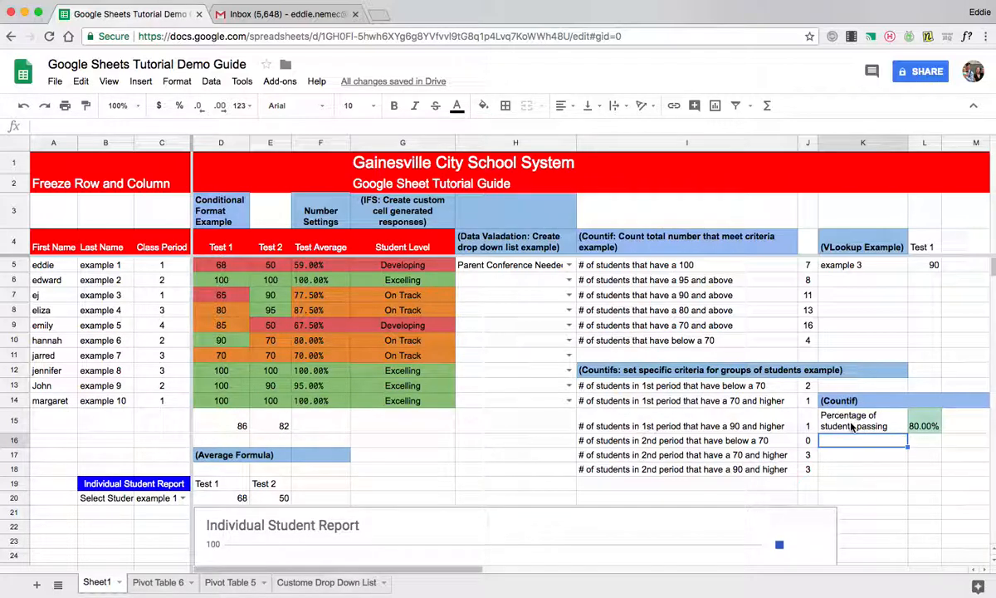
Examine the VLOOKUP formula in D20 that feeds the Individual Student Report chart, leaving it without changes
scroll(853, 427, down, 5)
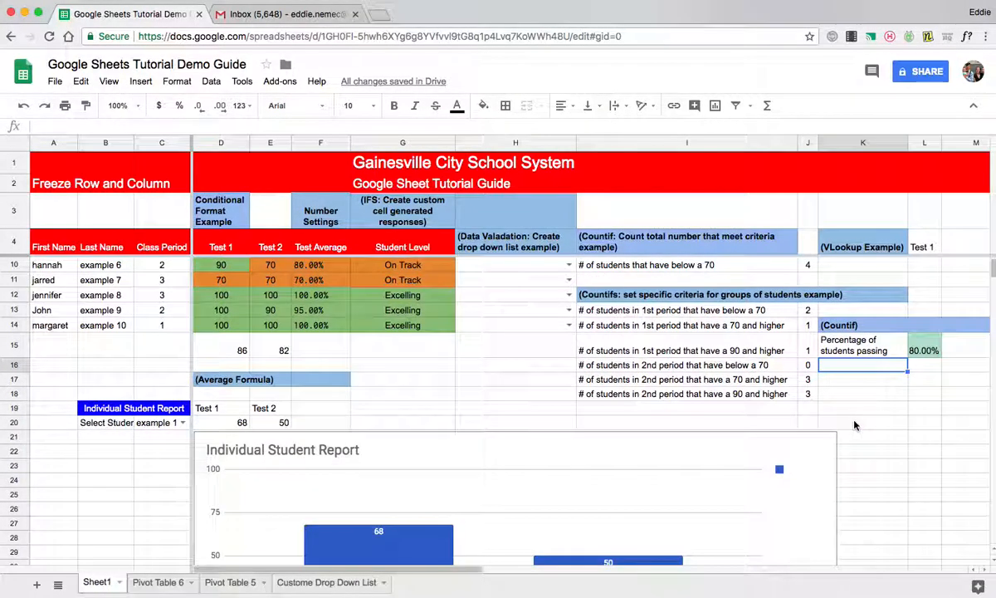
scroll(854, 425, down, 3)
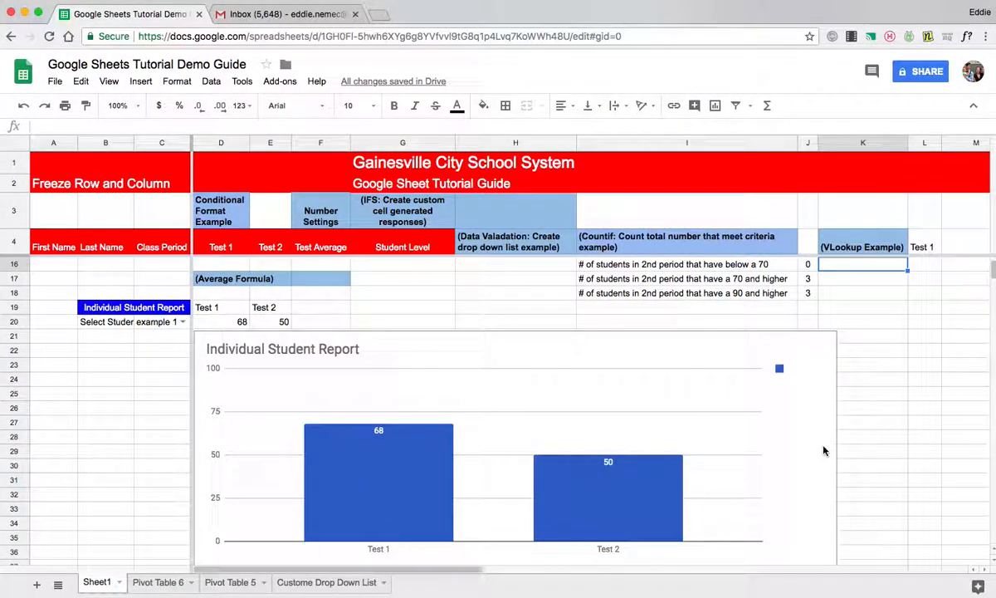
click(228, 326)
double_click(228, 326)
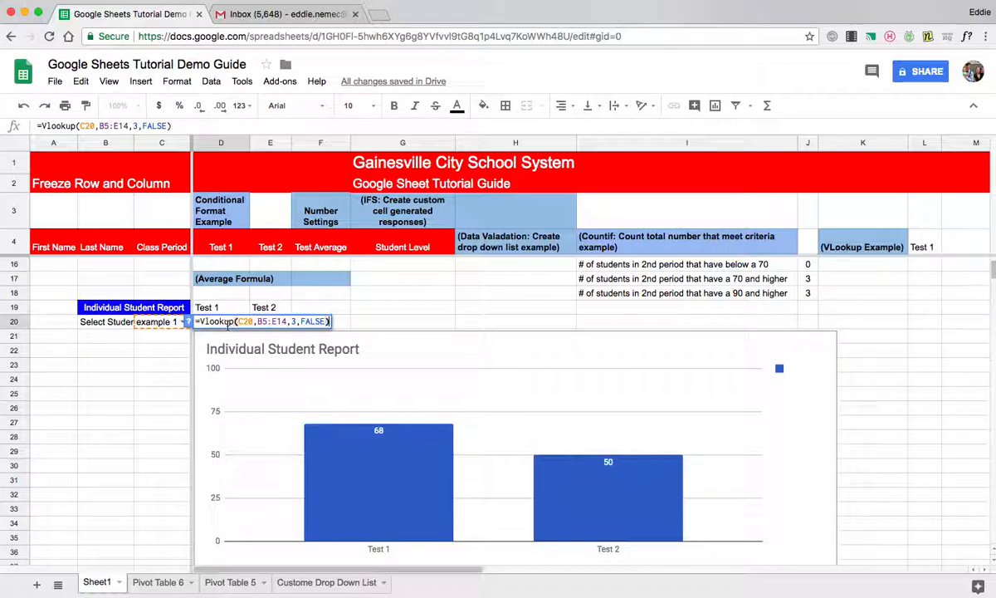
click(325, 290)
Switch the Individual Student Report's selected student in C20 to example 10, example 4 and example 7 in turn
click(181, 322)
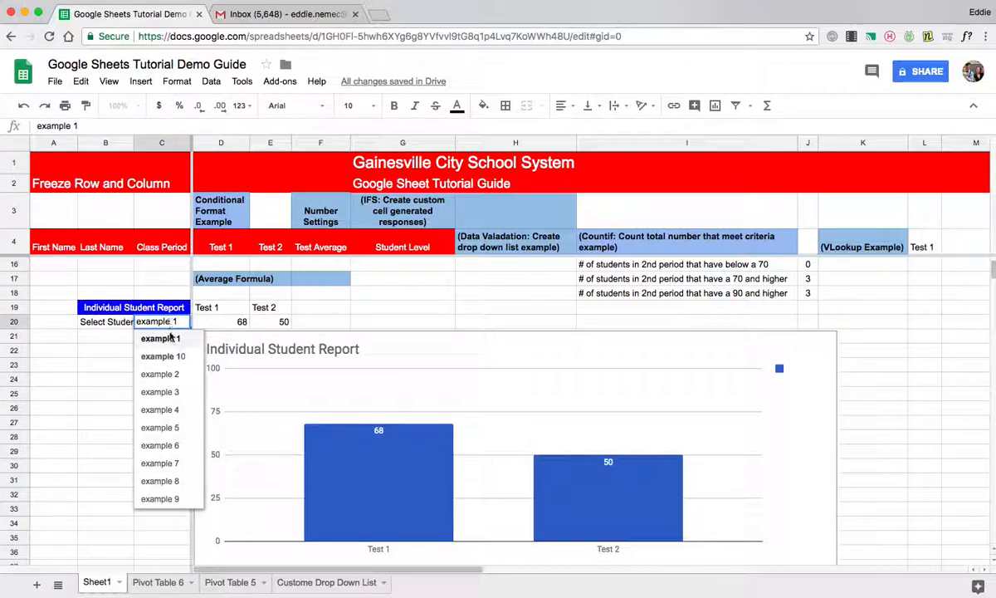
click(169, 358)
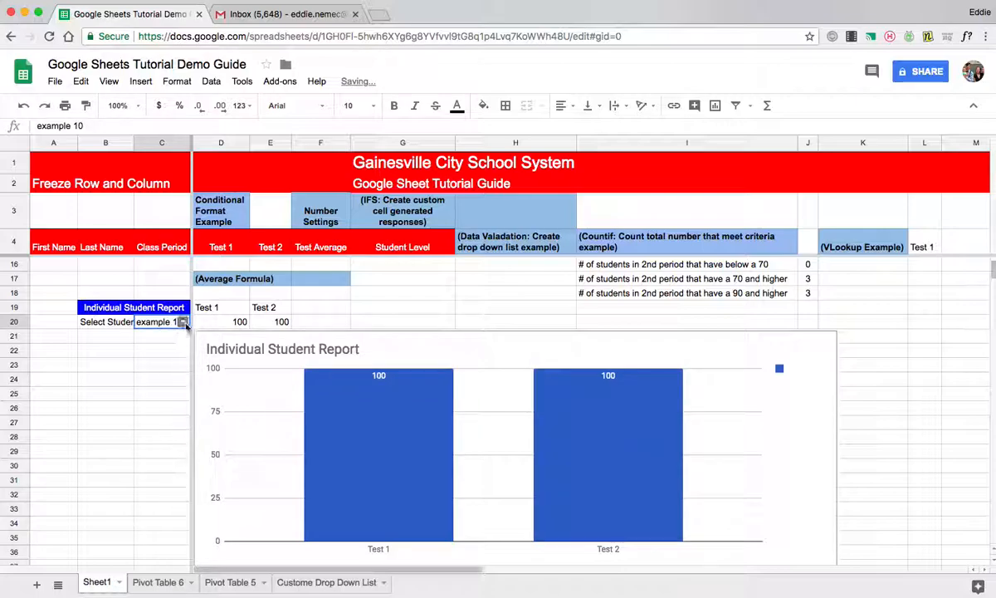
click(184, 324)
click(166, 409)
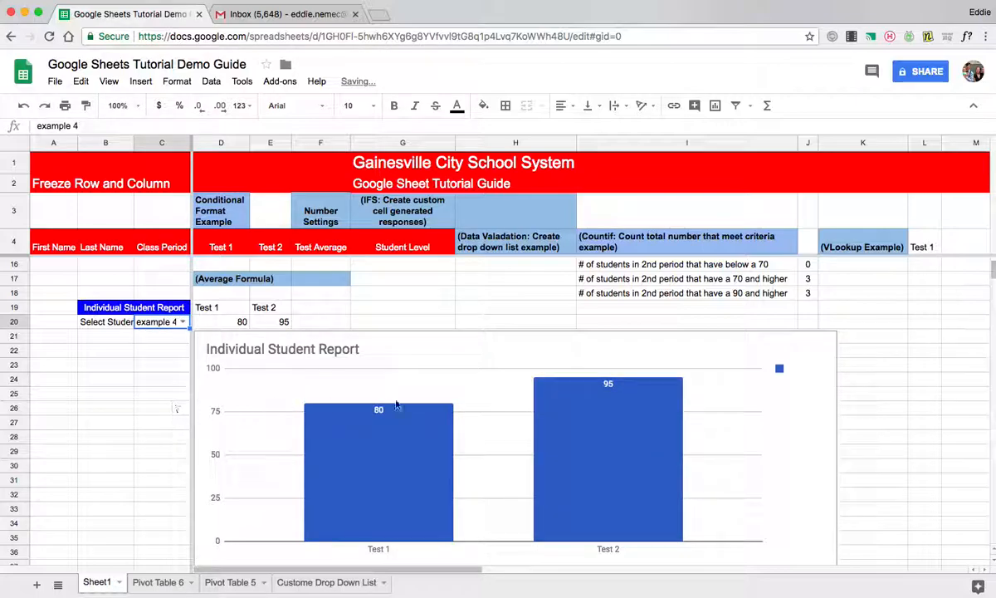
click(184, 322)
click(164, 445)
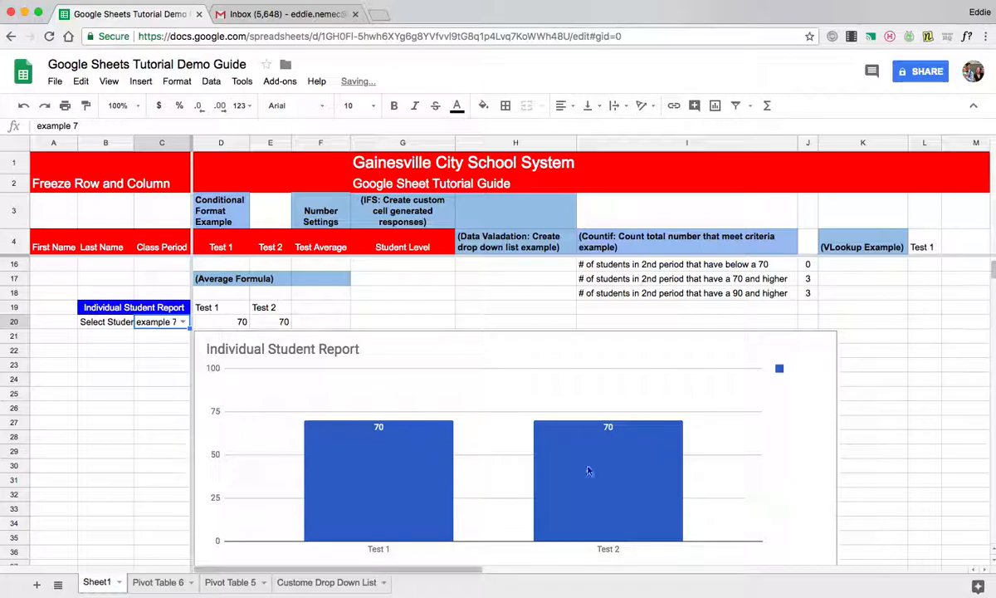
Set the Individual Student Report's selected student in C20 to example 10 and return to the gradebook's first student rows
click(183, 322)
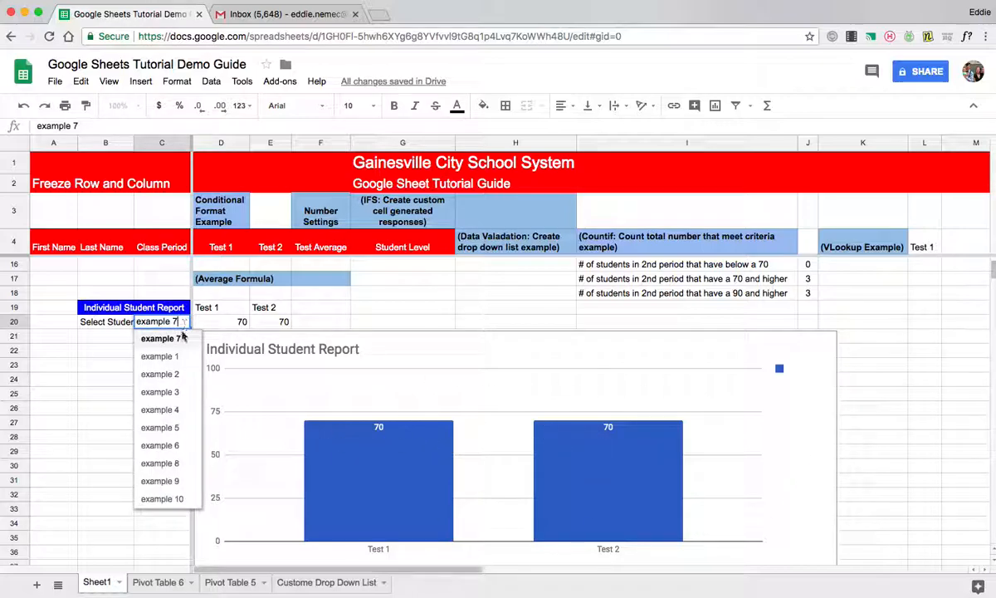
click(162, 498)
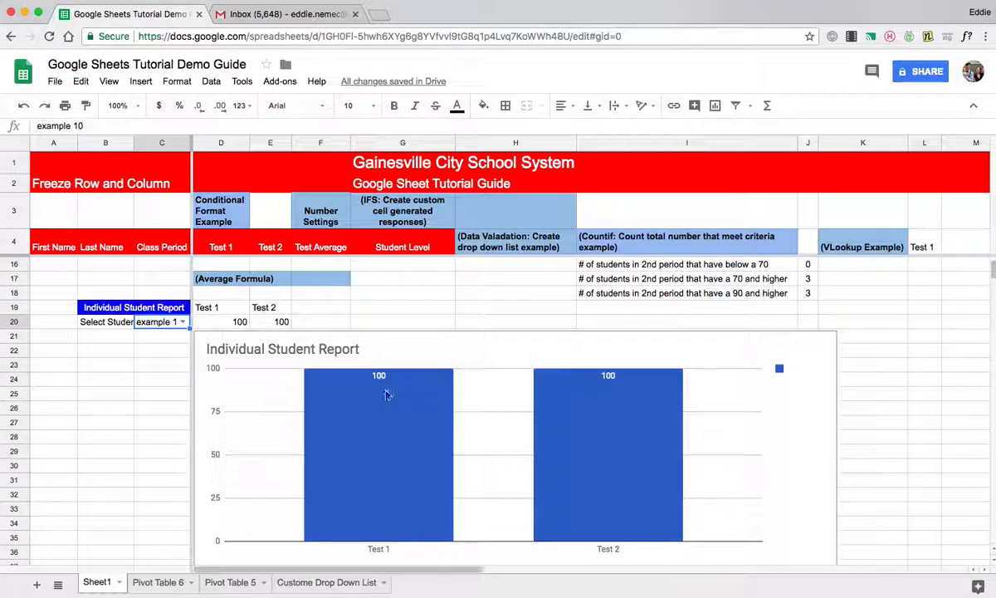
scroll(411, 297, up, 5)
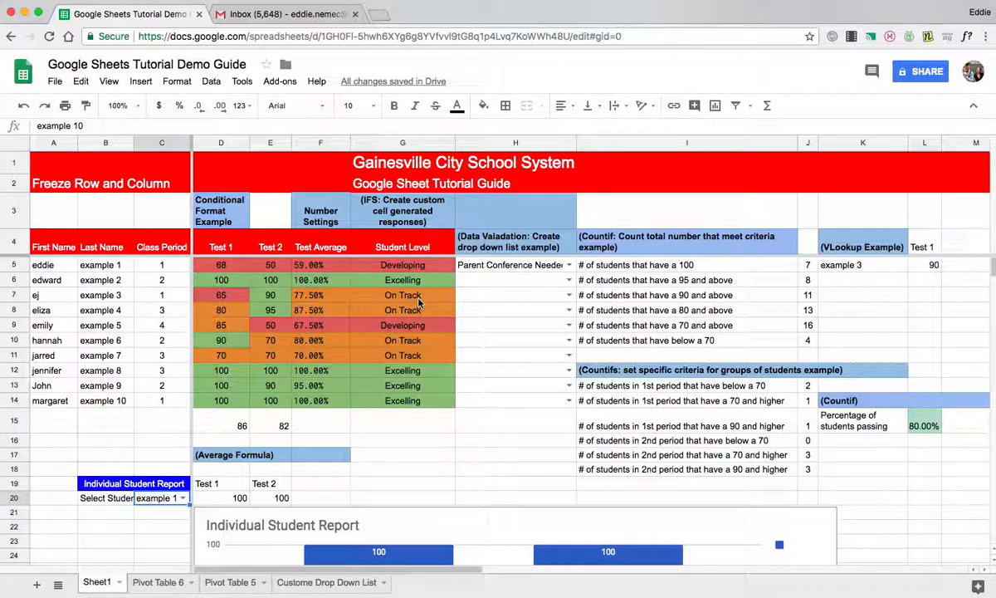